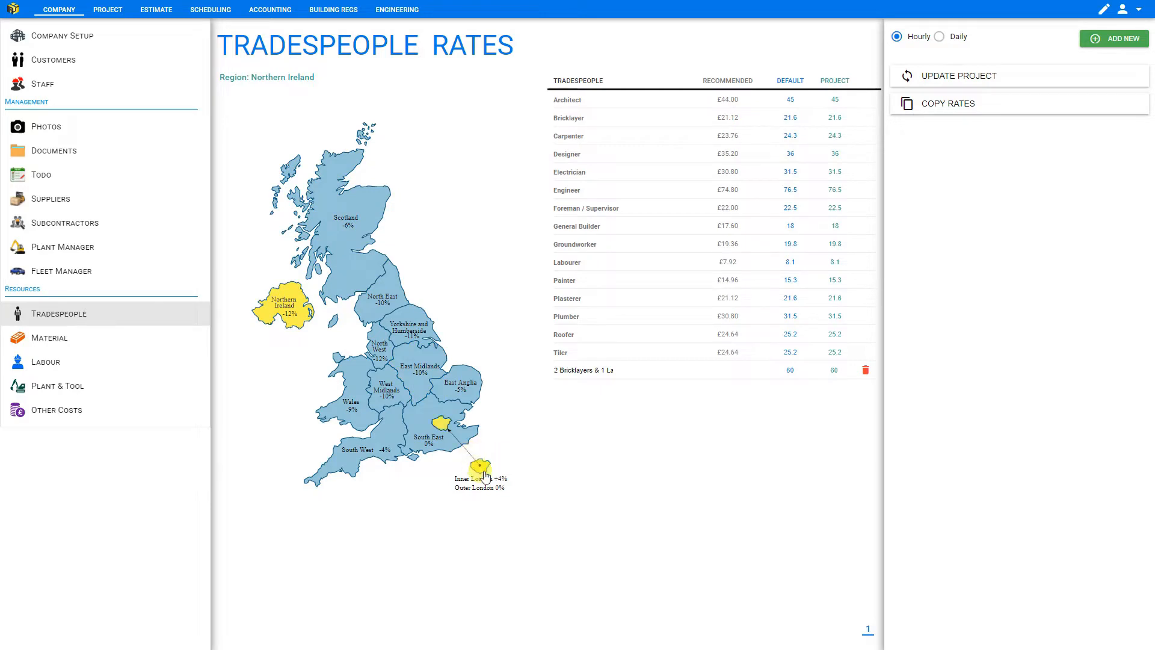
- Switch the tradespeople rates region to South East, previewing Inner London and Wales on the map first
{"action": "left_click", "coordinate": [480, 467]}
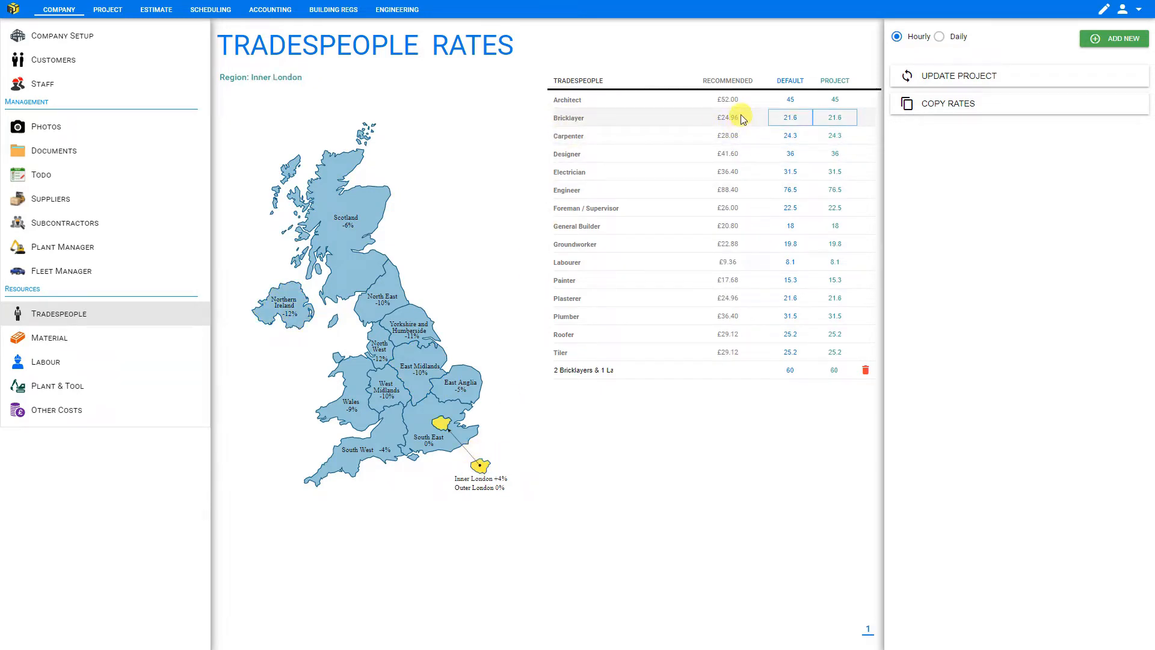
{"action": "left_click", "coordinate": [357, 395]}
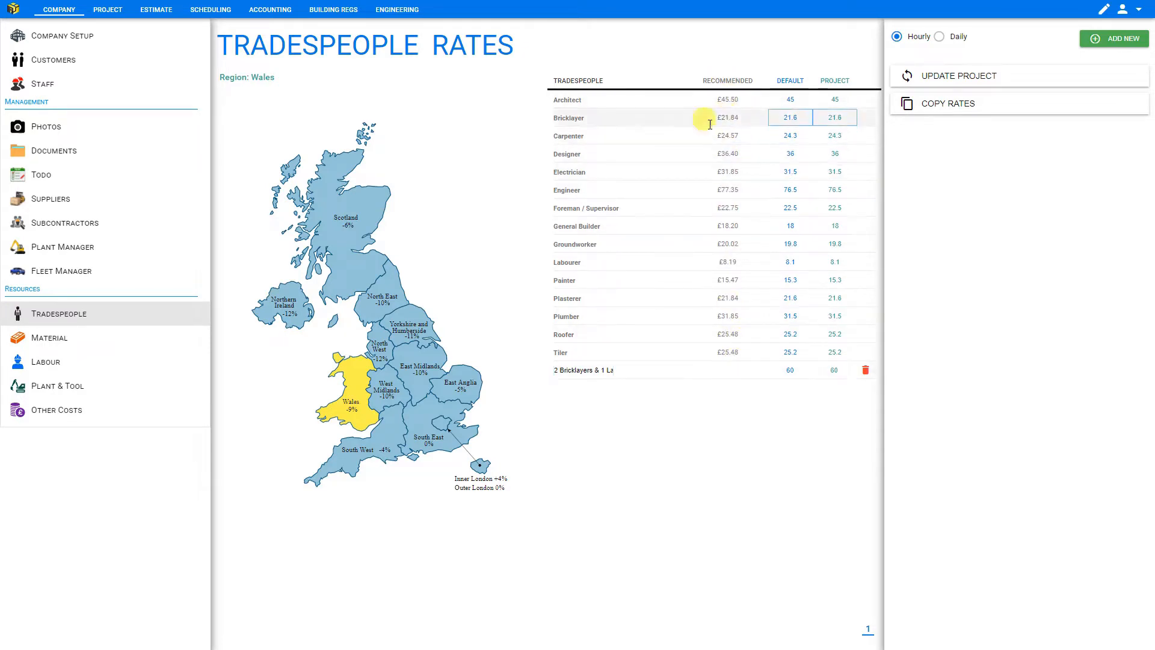
{"action": "left_click", "coordinate": [424, 445]}
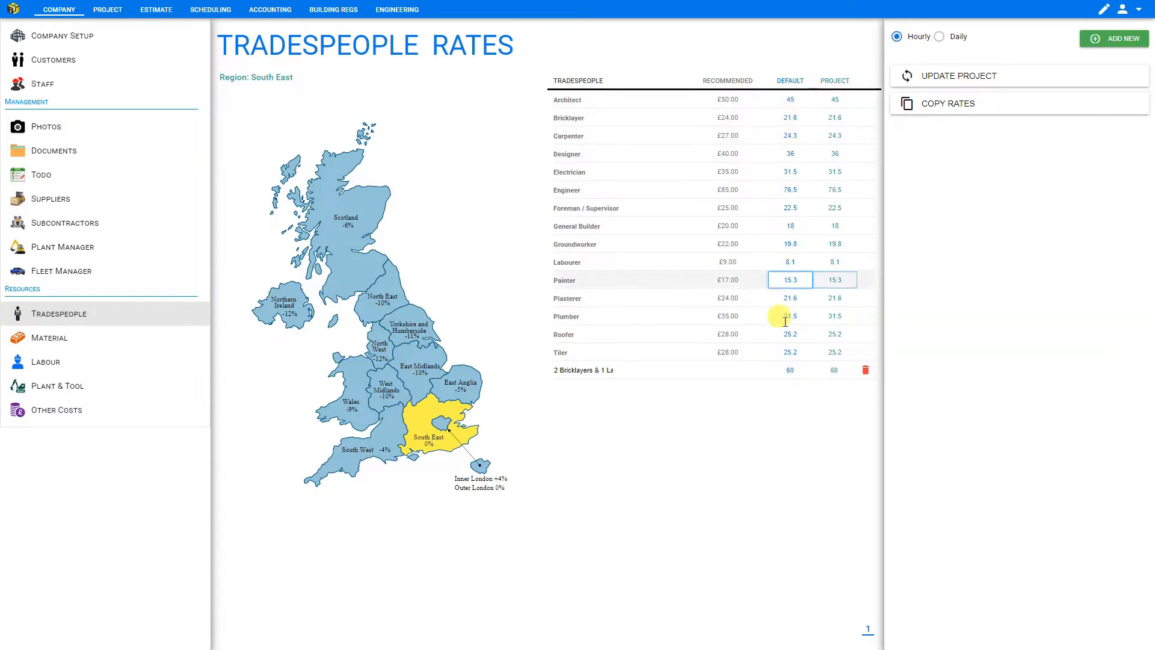
- Check the estimate totals and return to the tradespeople rates
{"action": "left_click", "coordinate": [156, 11]}
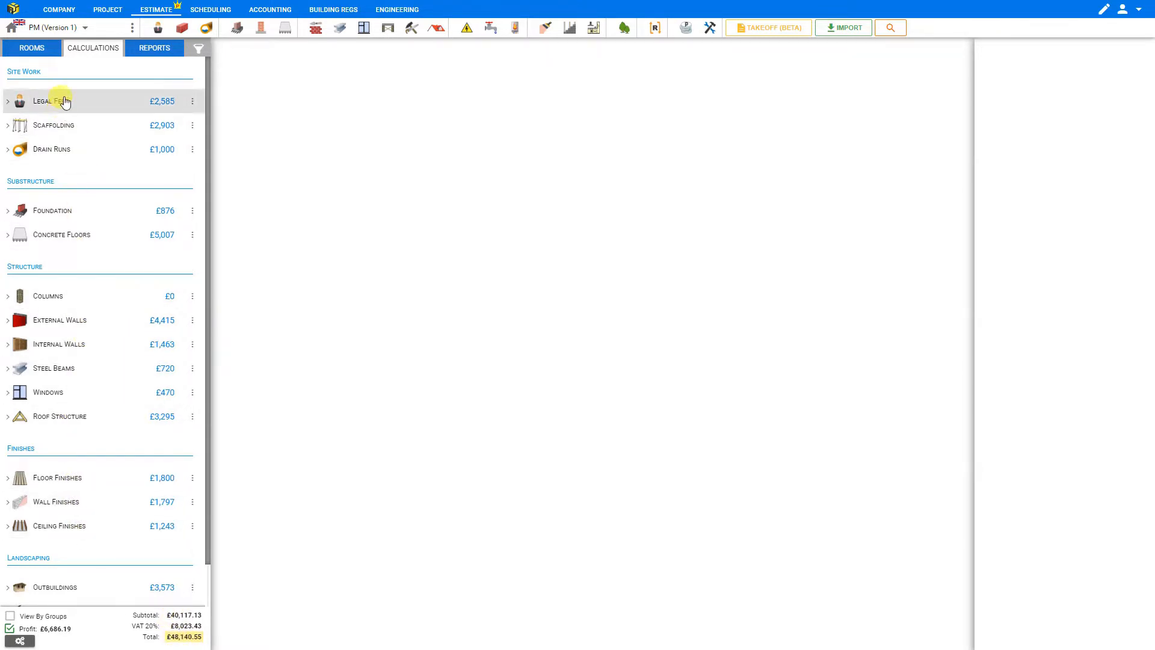
{"action": "left_click", "coordinate": [64, 12]}
{"action": "left_click", "coordinate": [60, 319]}
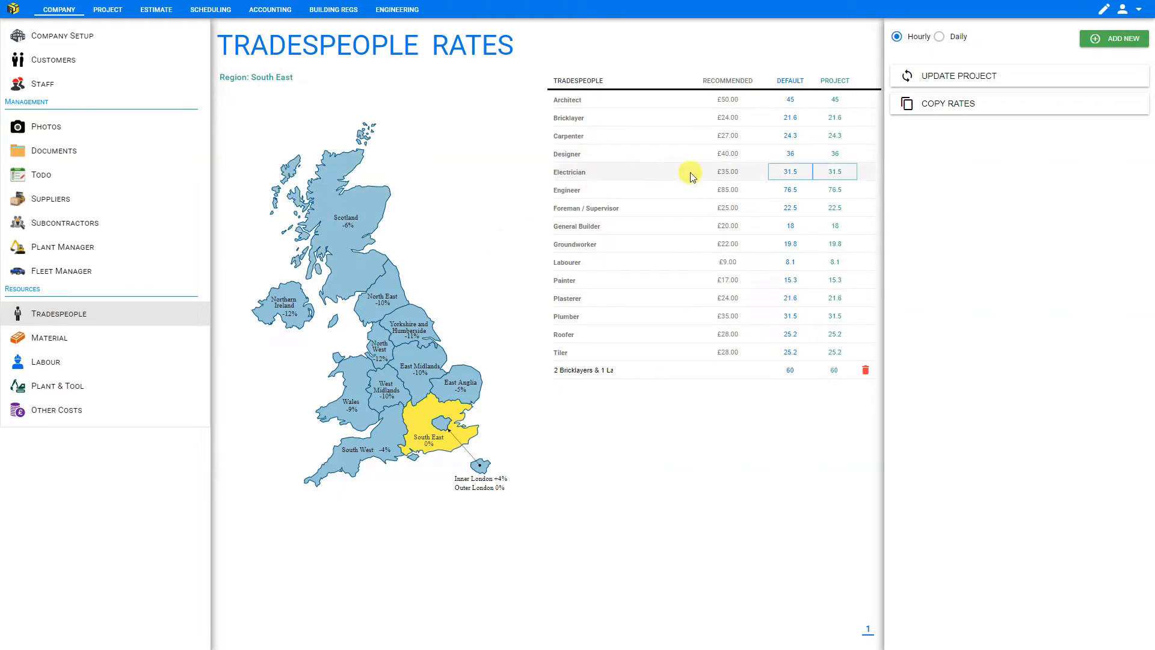
- Set the project rates for Bricklayer, Carpenter and Electrician to 10 and for Labourer to 5
{"action": "left_click", "coordinate": [849, 119]}
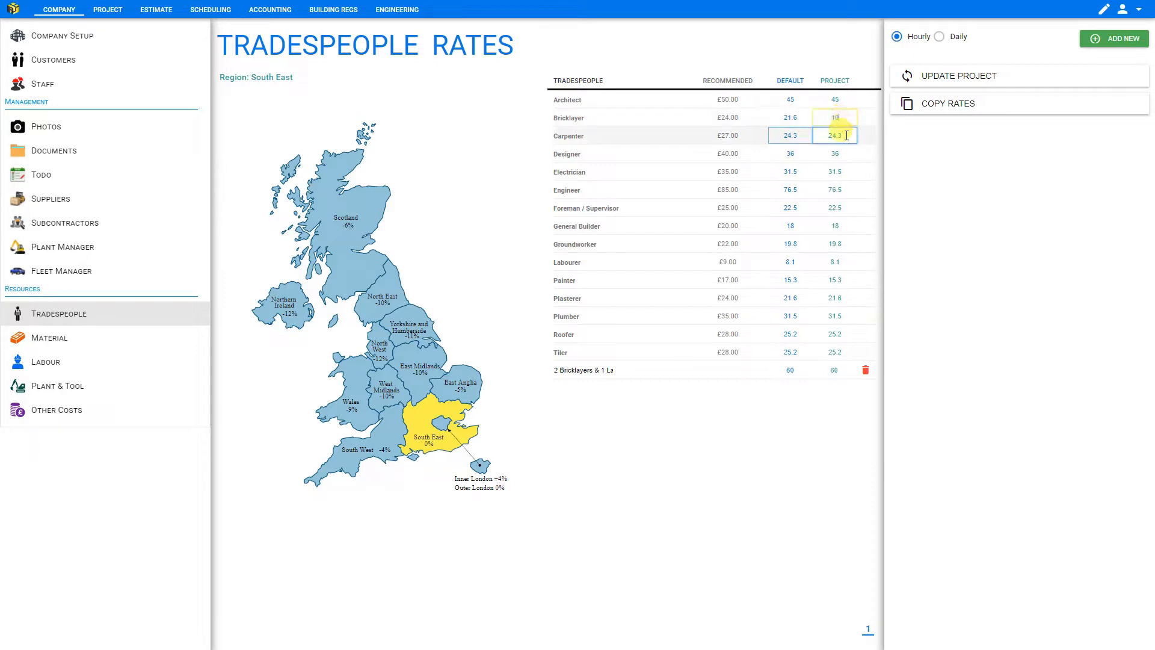
{"action": "left_click", "coordinate": [847, 136]}
{"action": "left_click", "coordinate": [843, 171]}
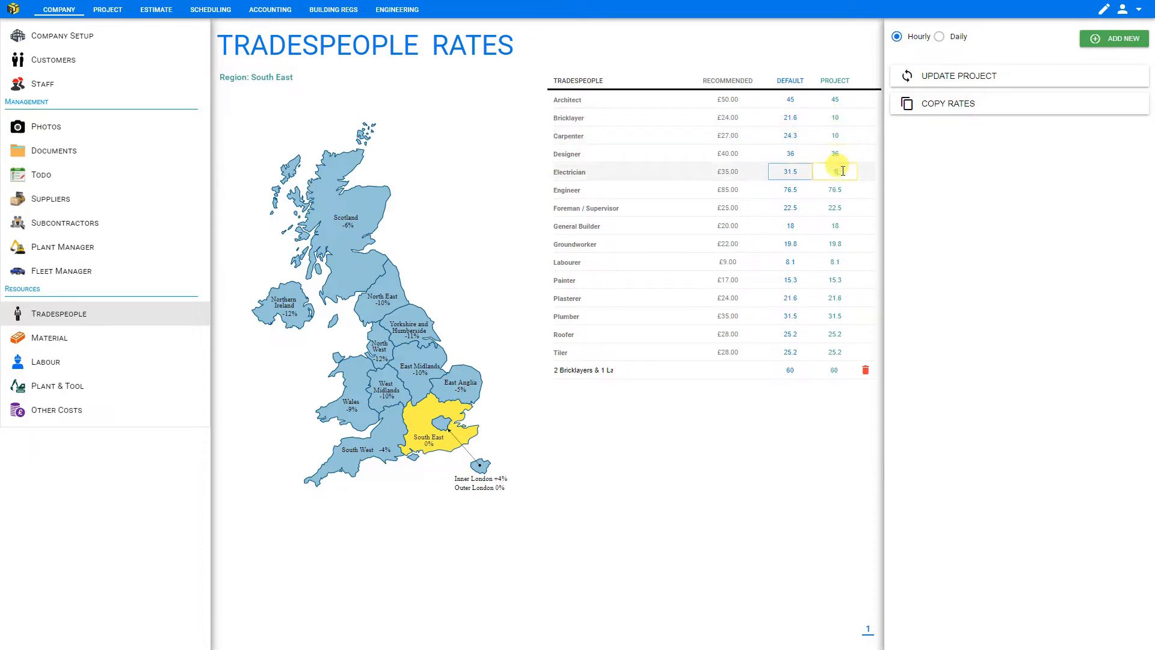
{"action": "type", "text": "10"}
{"action": "left_click", "coordinate": [843, 262]}
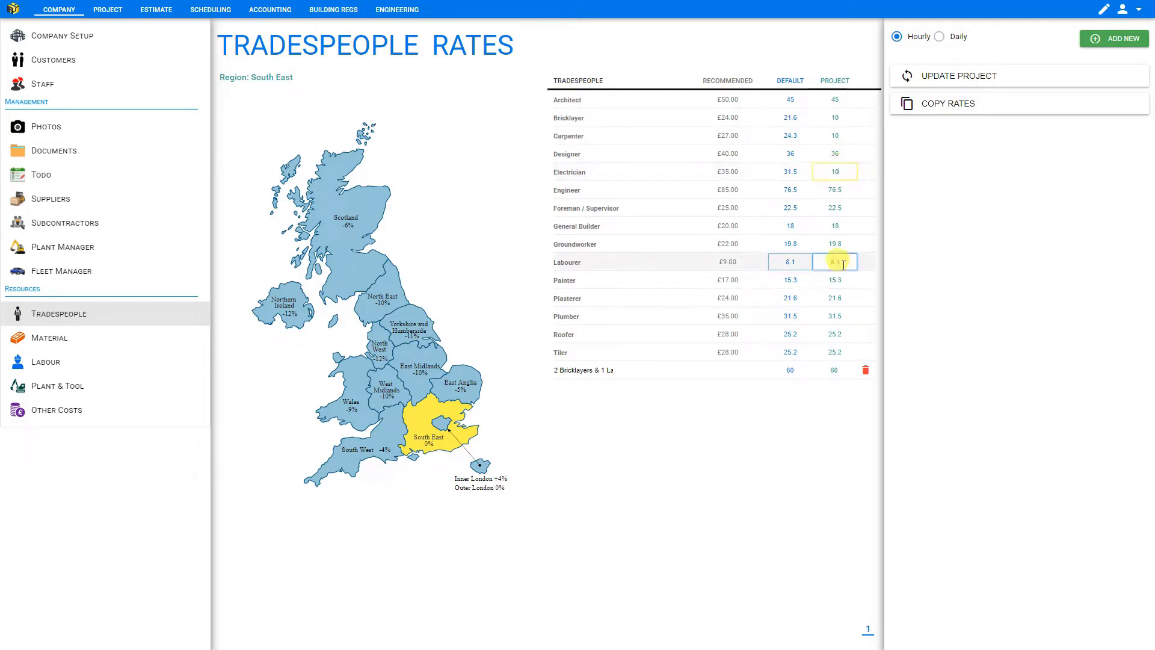
{"action": "type", "text": "5"}
- Review the estimate totals again before going back to the tradespeople rates
{"action": "left_click", "coordinate": [156, 9]}
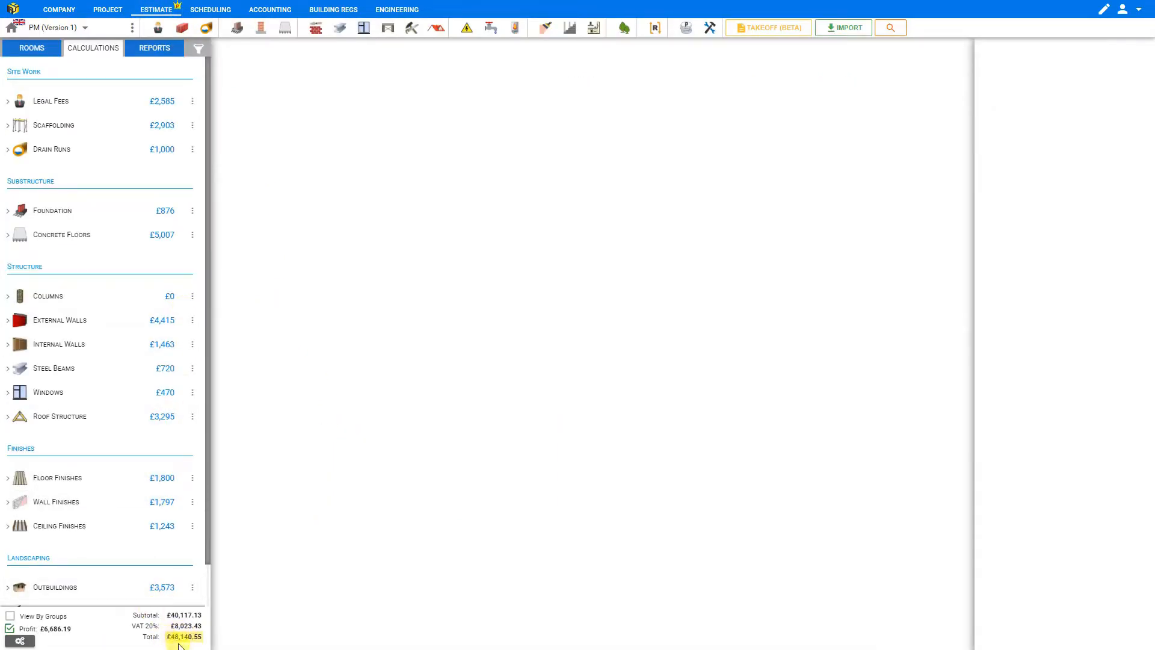
{"action": "left_click", "coordinate": [68, 9]}
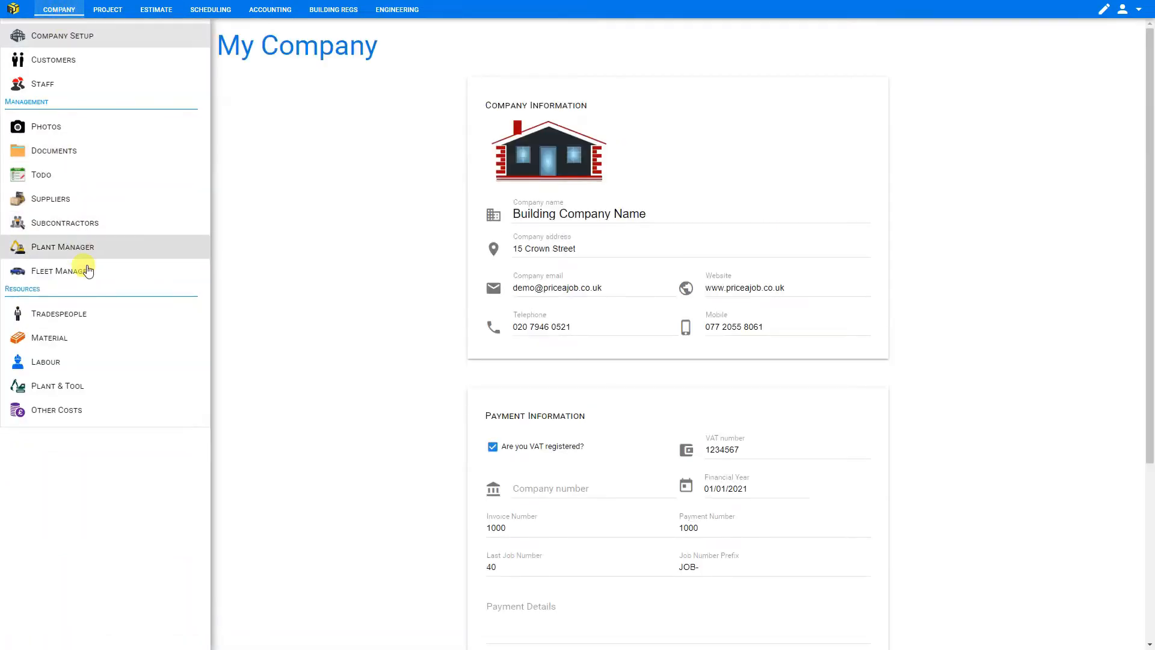
{"action": "left_click", "coordinate": [83, 319]}
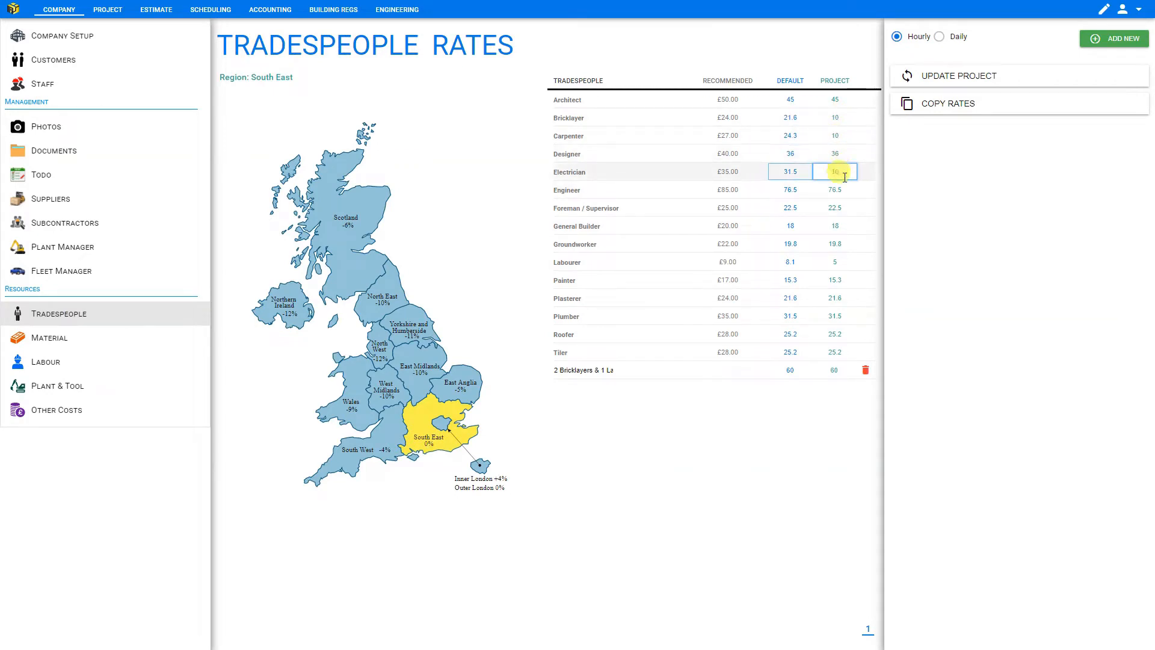
- Apply the edited rates to the project and review the updated estimate totals
{"action": "left_click", "coordinate": [933, 77]}
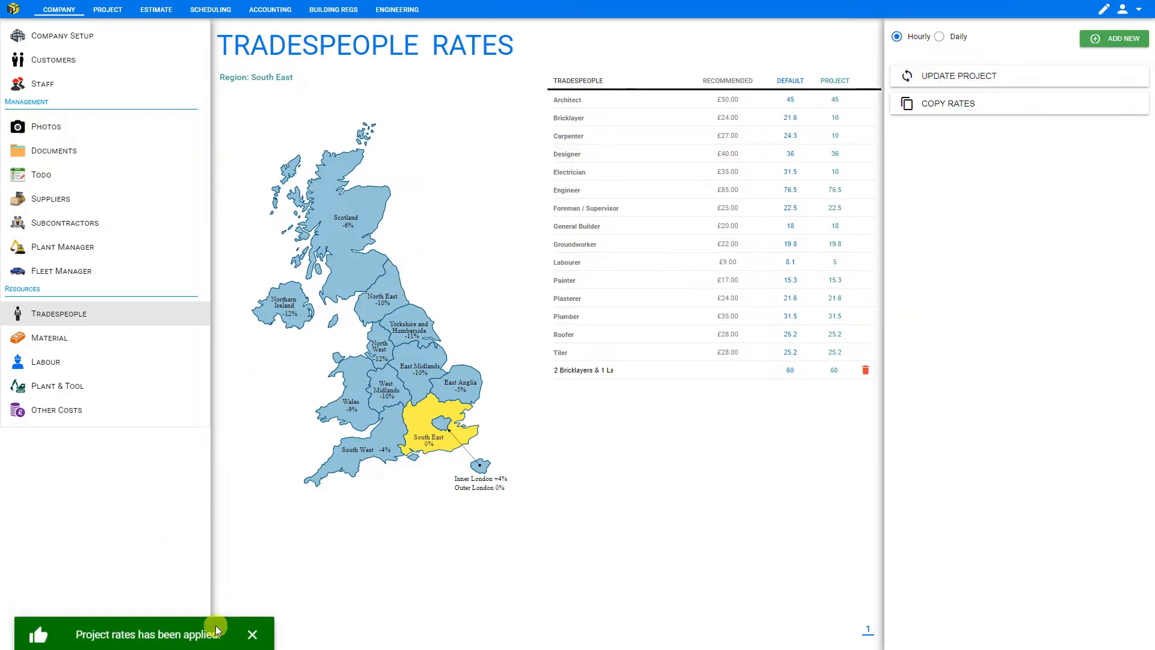
{"action": "left_click", "coordinate": [158, 11]}
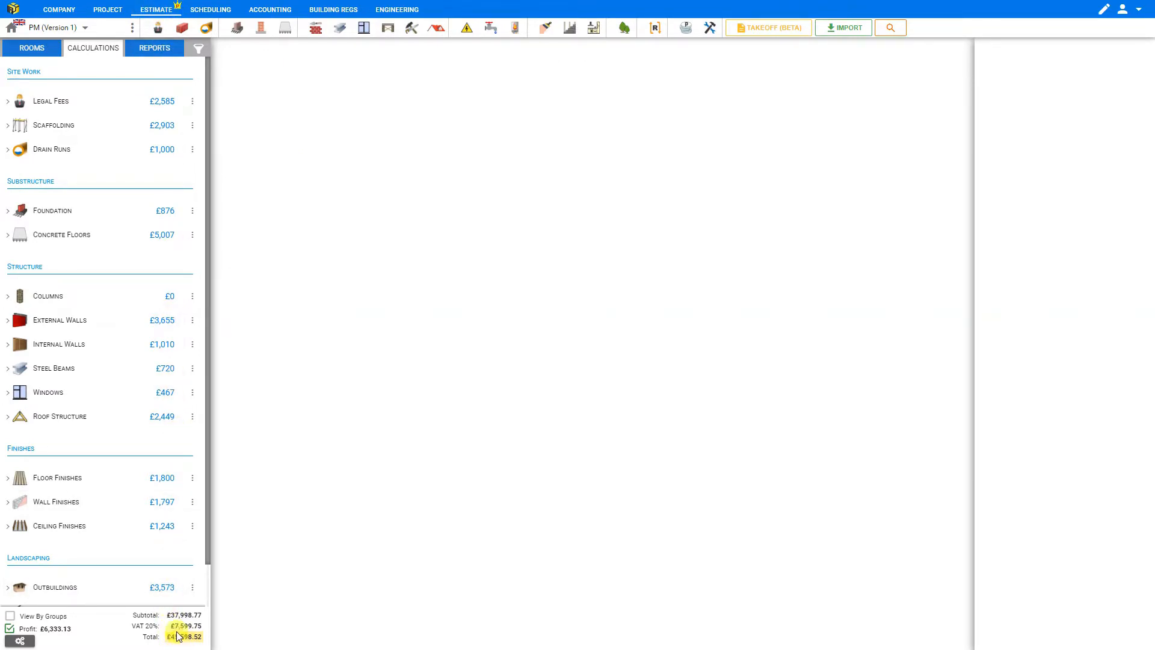
- Copy the default rates into the project rates for all tradespeople
{"action": "left_click", "coordinate": [63, 11]}
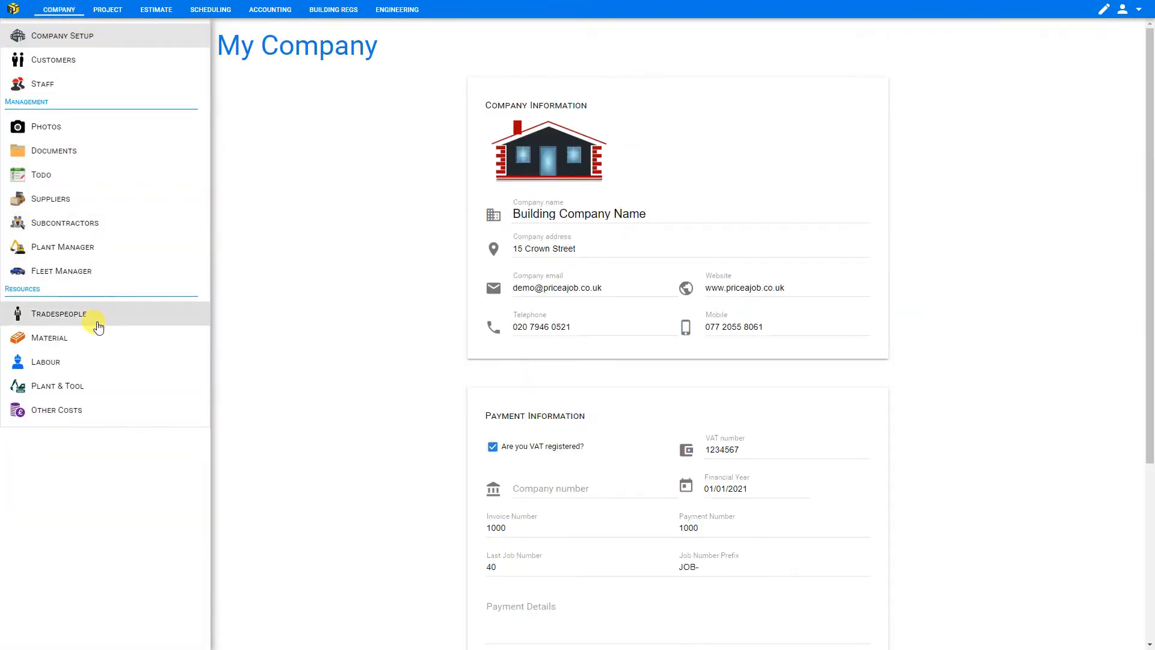
{"action": "left_click", "coordinate": [98, 325]}
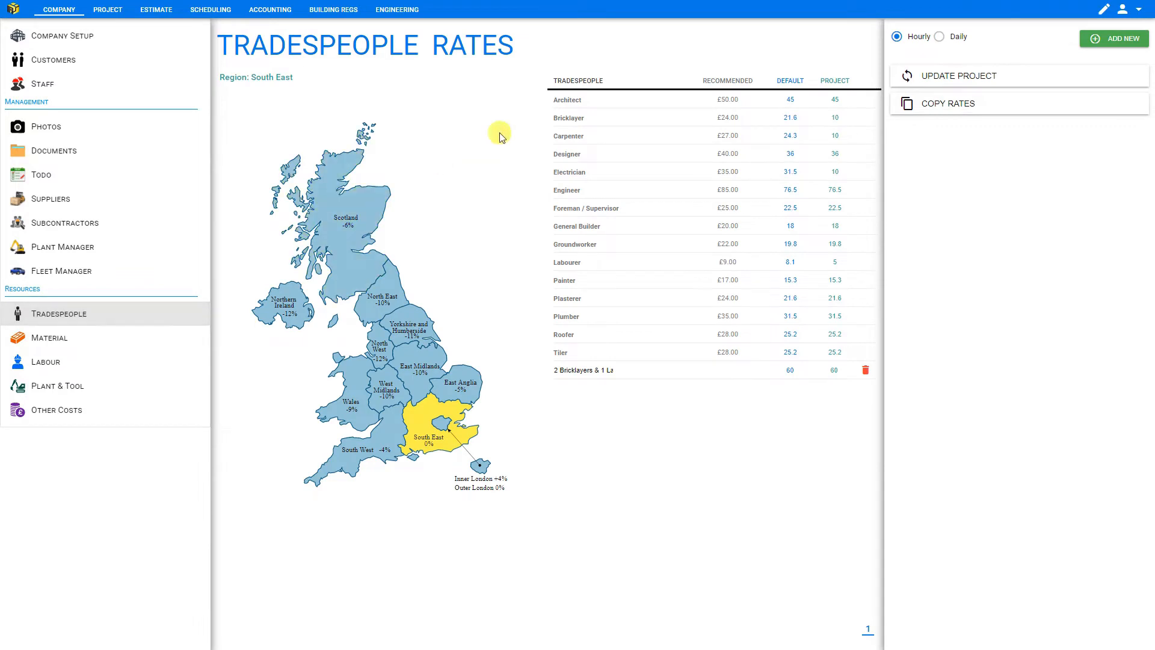
{"action": "left_click", "coordinate": [843, 118]}
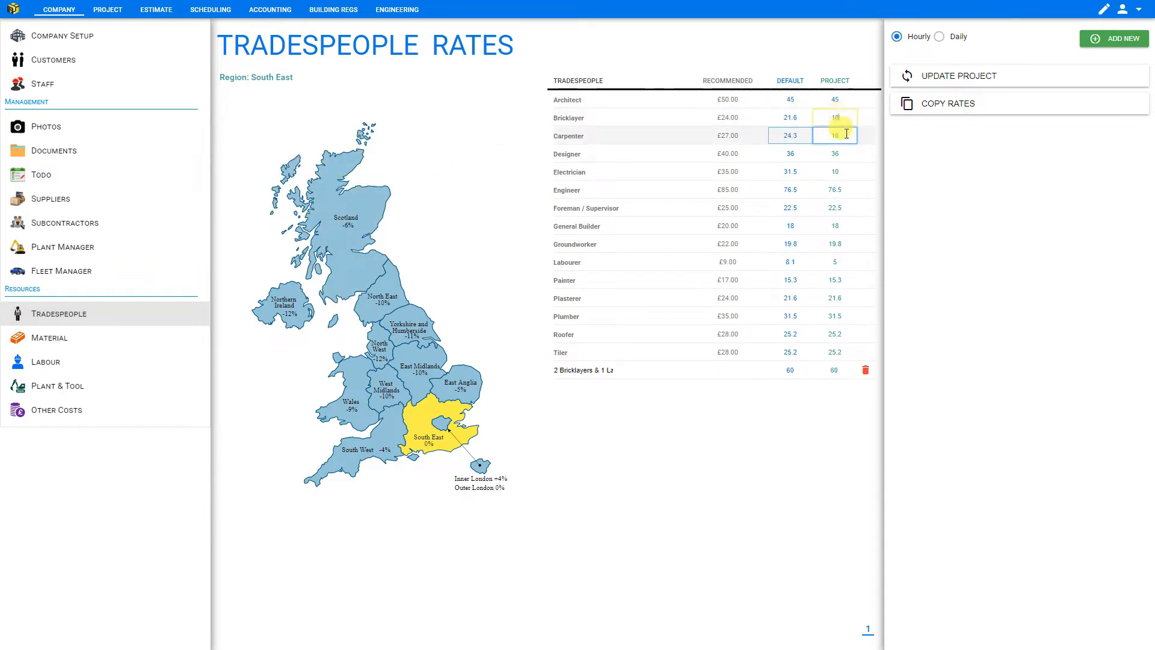
{"action": "double_click", "coordinate": [846, 136]}
{"action": "left_click", "coordinate": [962, 110]}
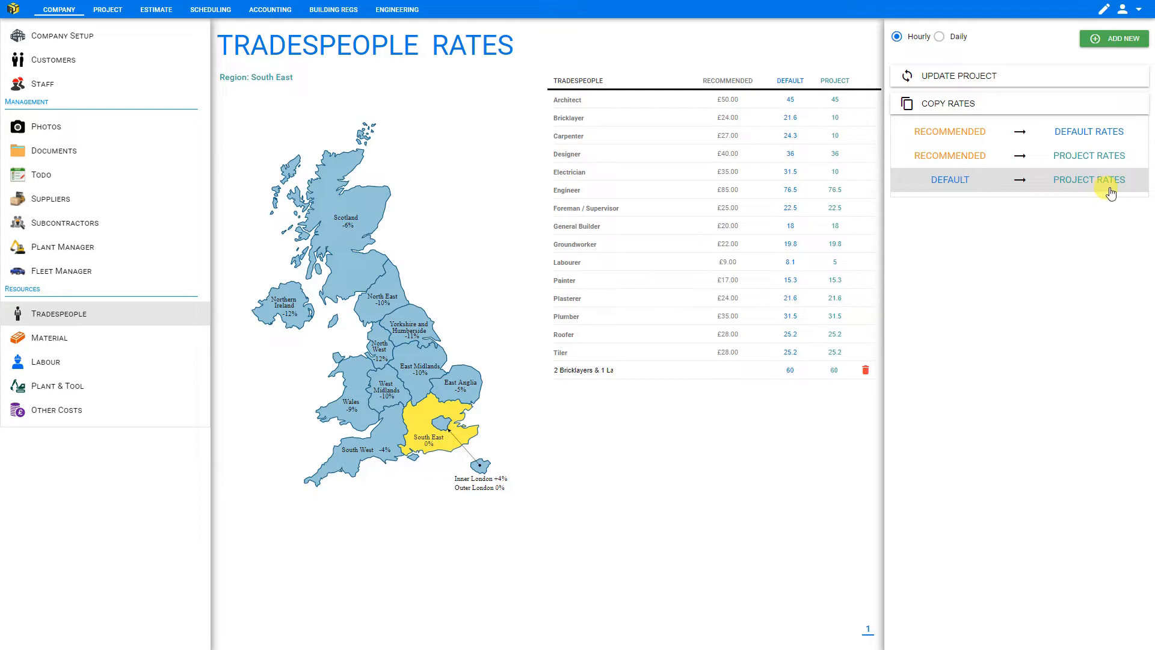
{"action": "left_click", "coordinate": [959, 182]}
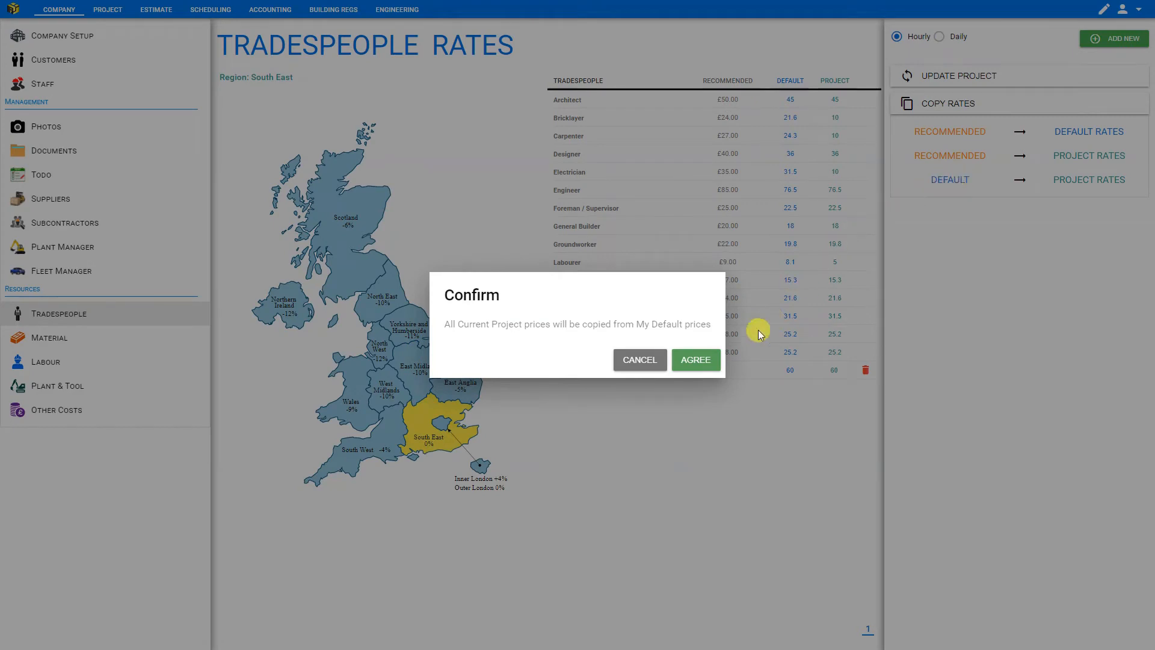
{"action": "left_click", "coordinate": [693, 361]}
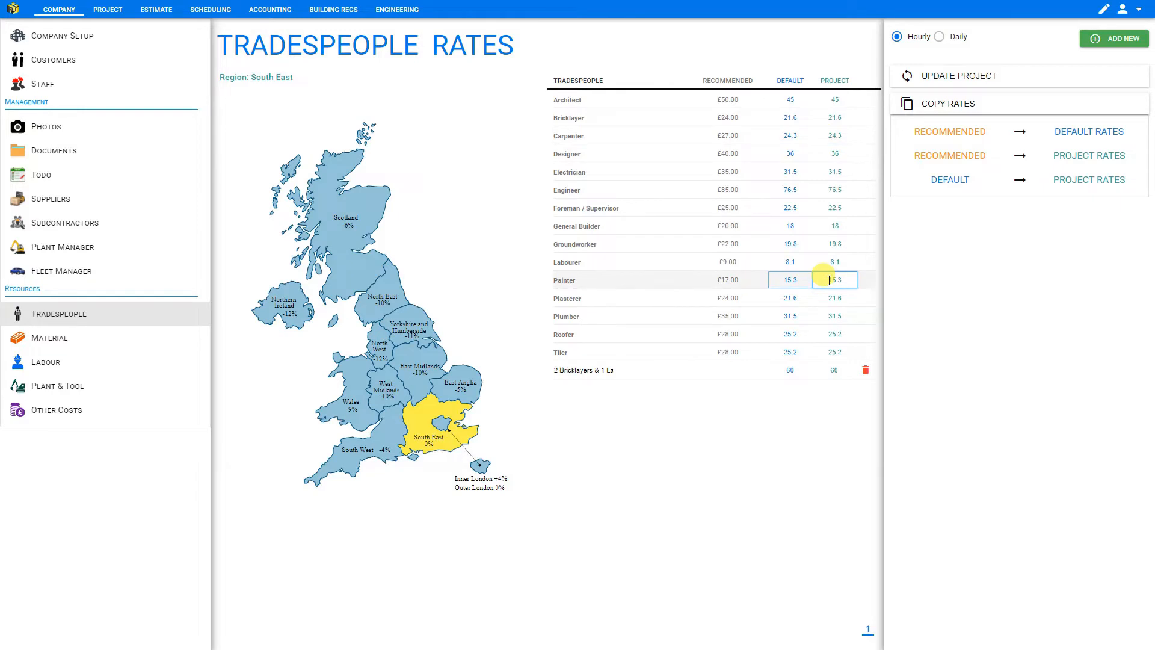
- Update the project with the copied default rates and check the estimate totals
{"action": "left_click", "coordinate": [953, 79]}
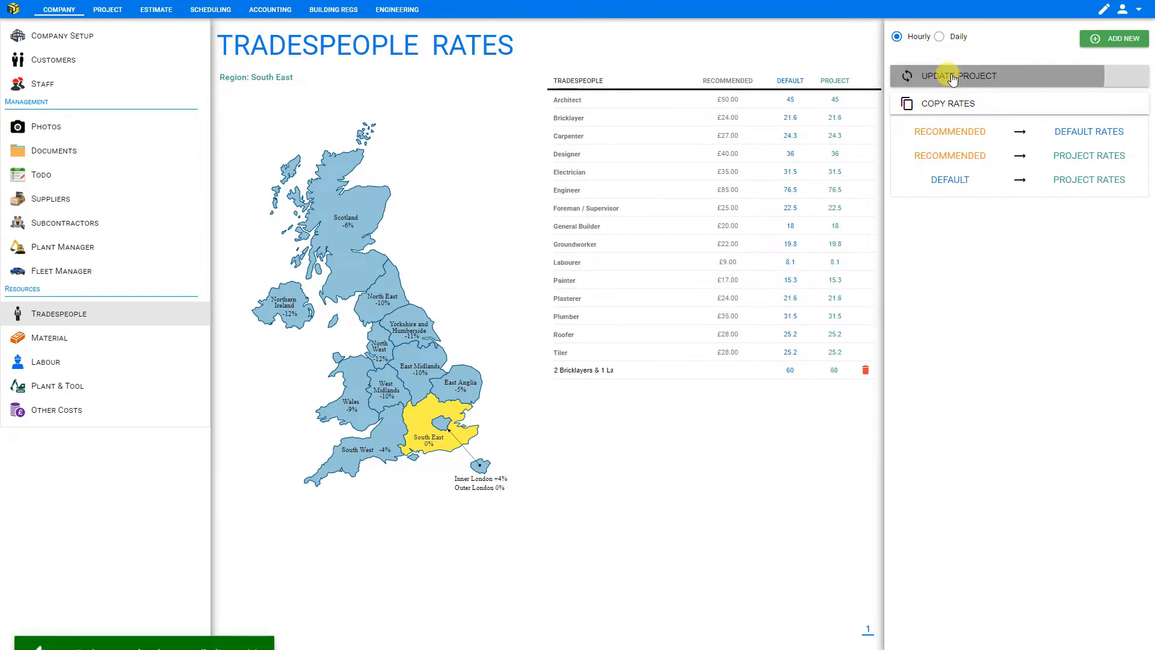
{"action": "left_click", "coordinate": [155, 9]}
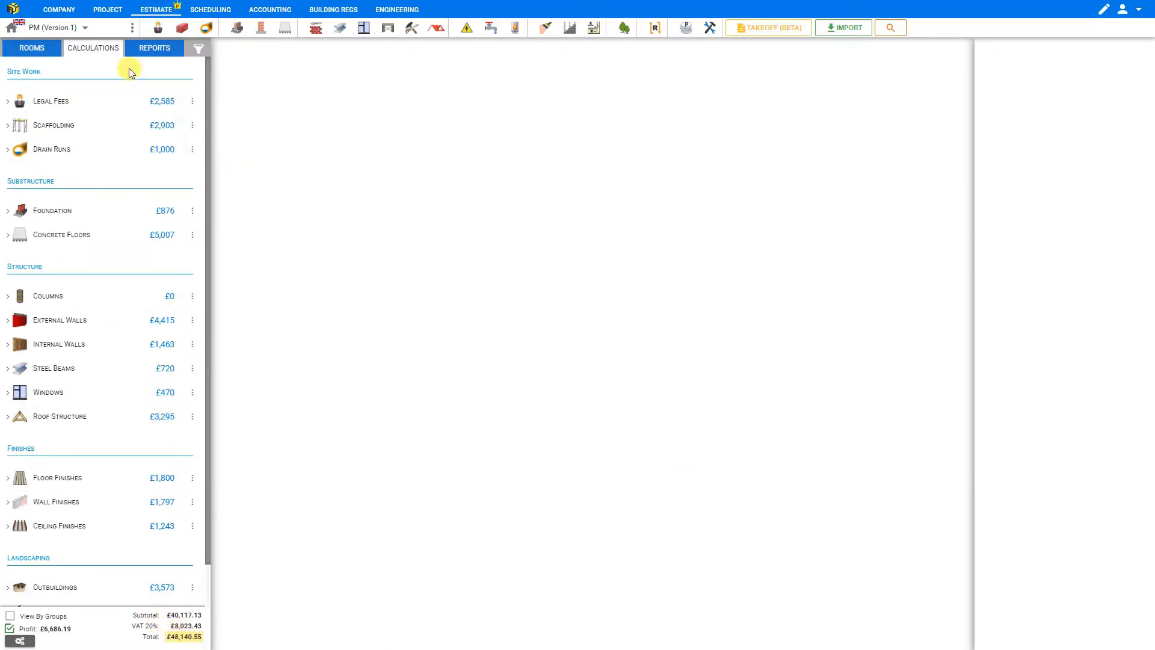
- Copy the recommended rates into the project rates for all tradespeople
{"action": "left_click", "coordinate": [59, 12]}
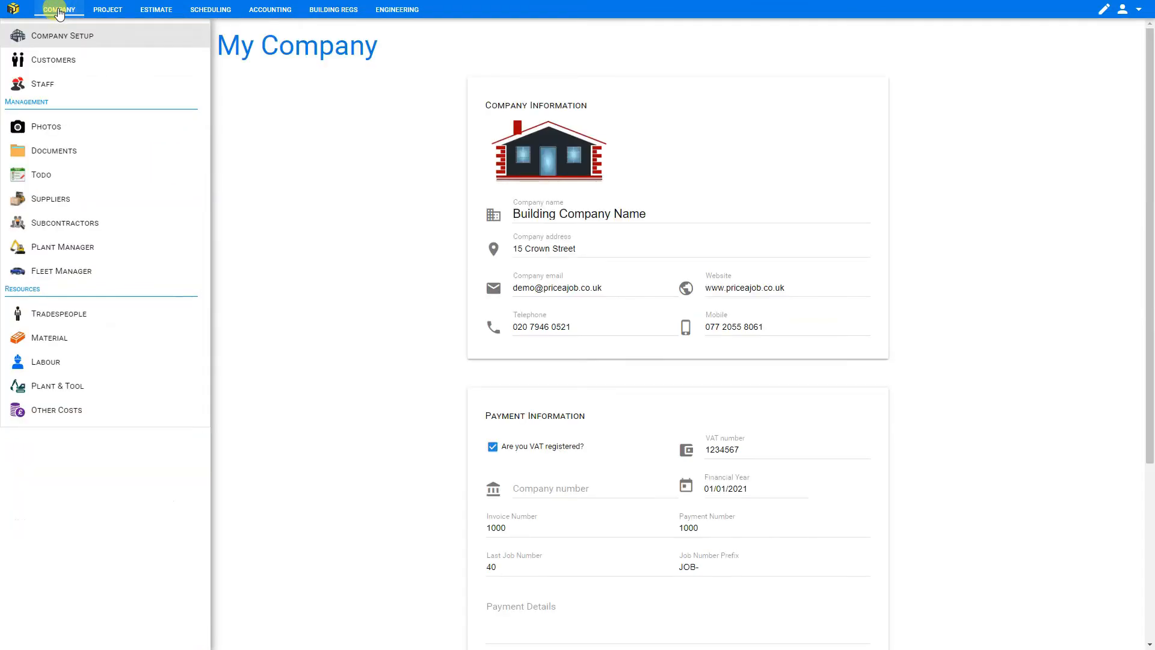
{"action": "left_click", "coordinate": [91, 324]}
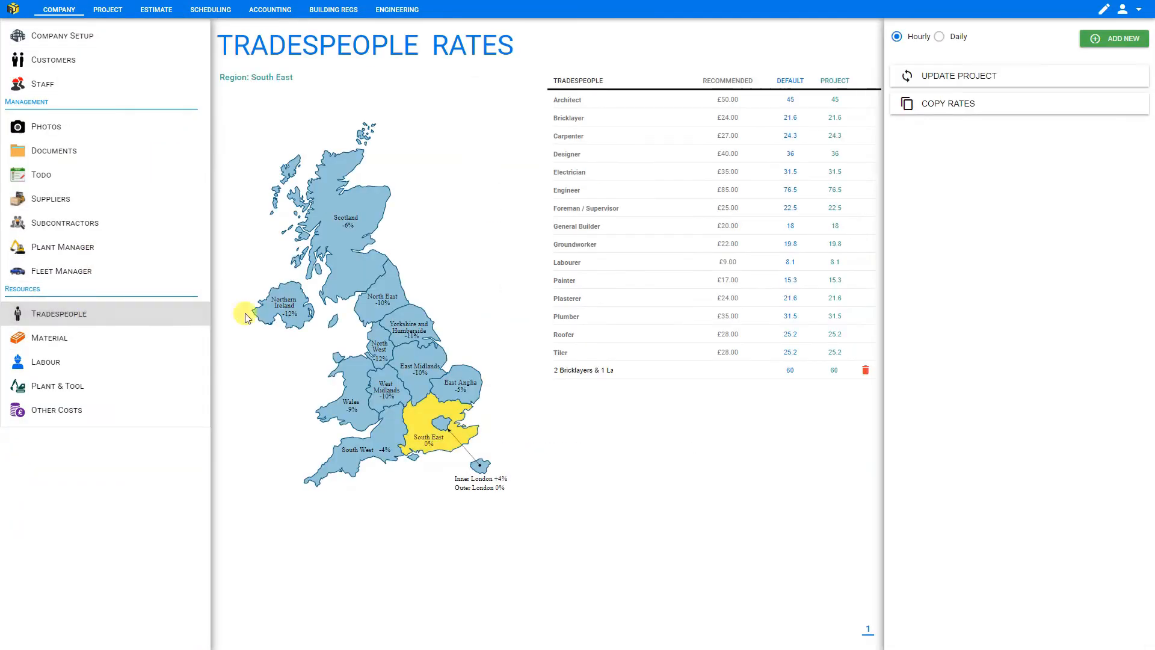
{"action": "left_click", "coordinate": [949, 105]}
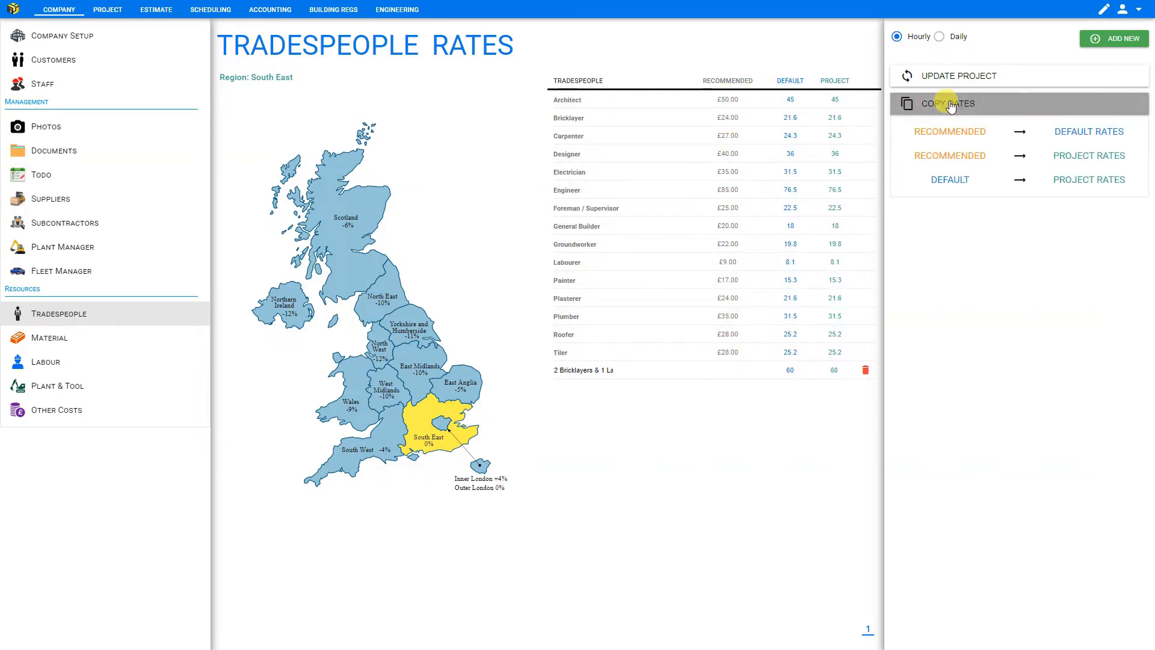
{"action": "left_click", "coordinate": [966, 156]}
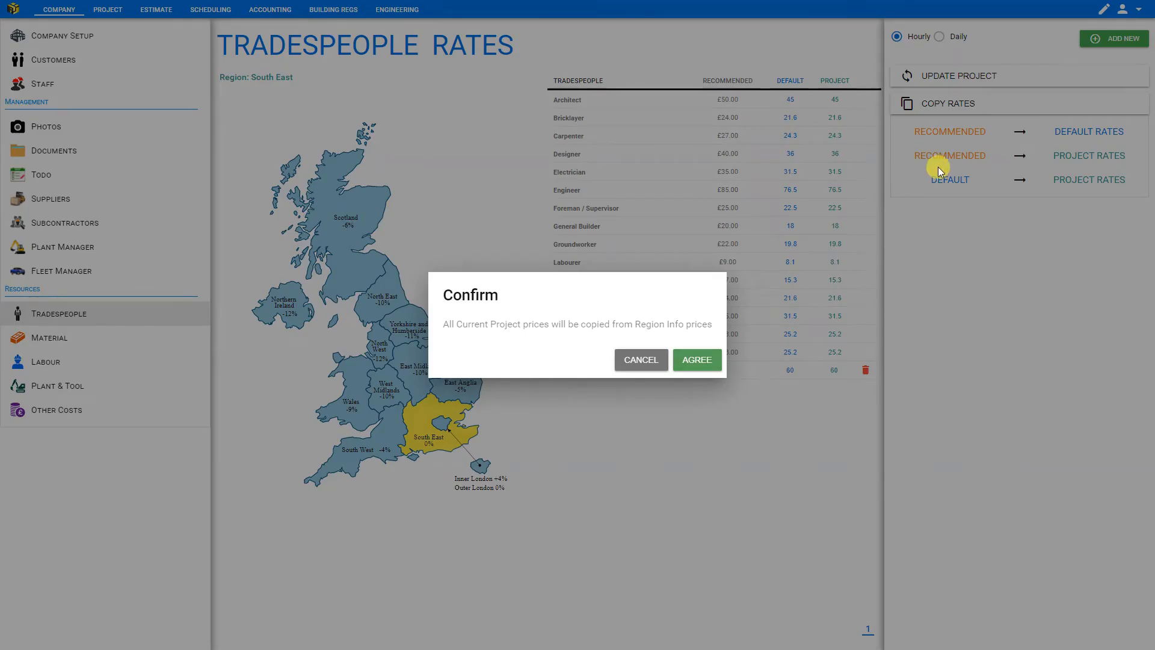
{"action": "left_click", "coordinate": [698, 361]}
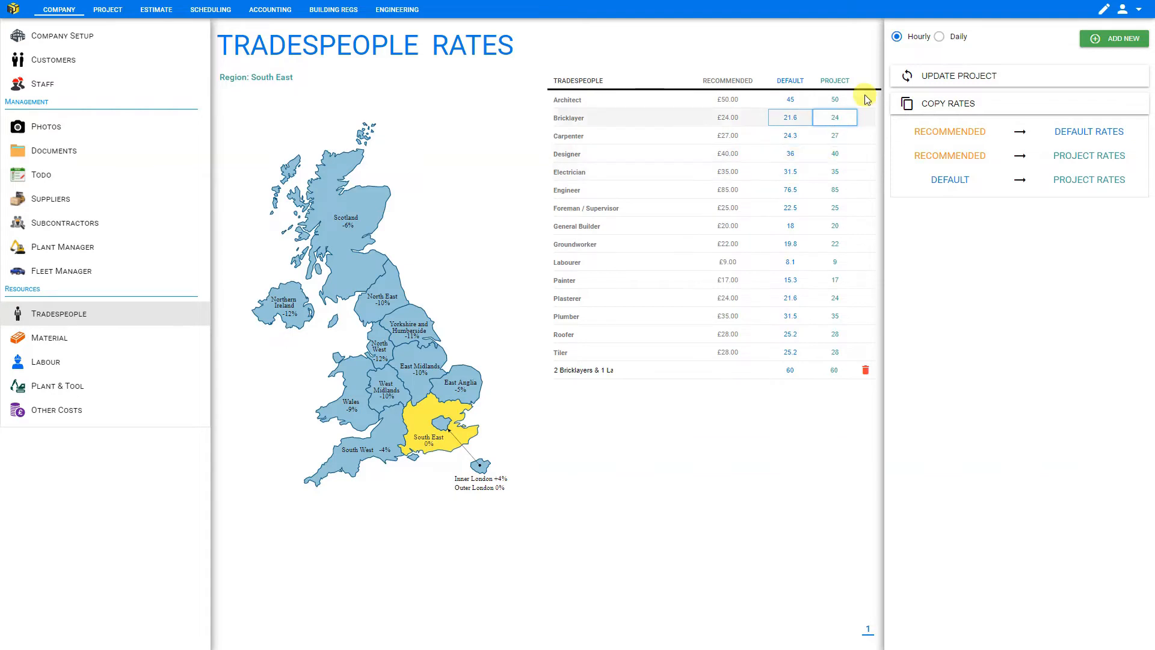
- Update the project with the recommended rates and review the estimate totals
{"action": "left_click", "coordinate": [953, 77]}
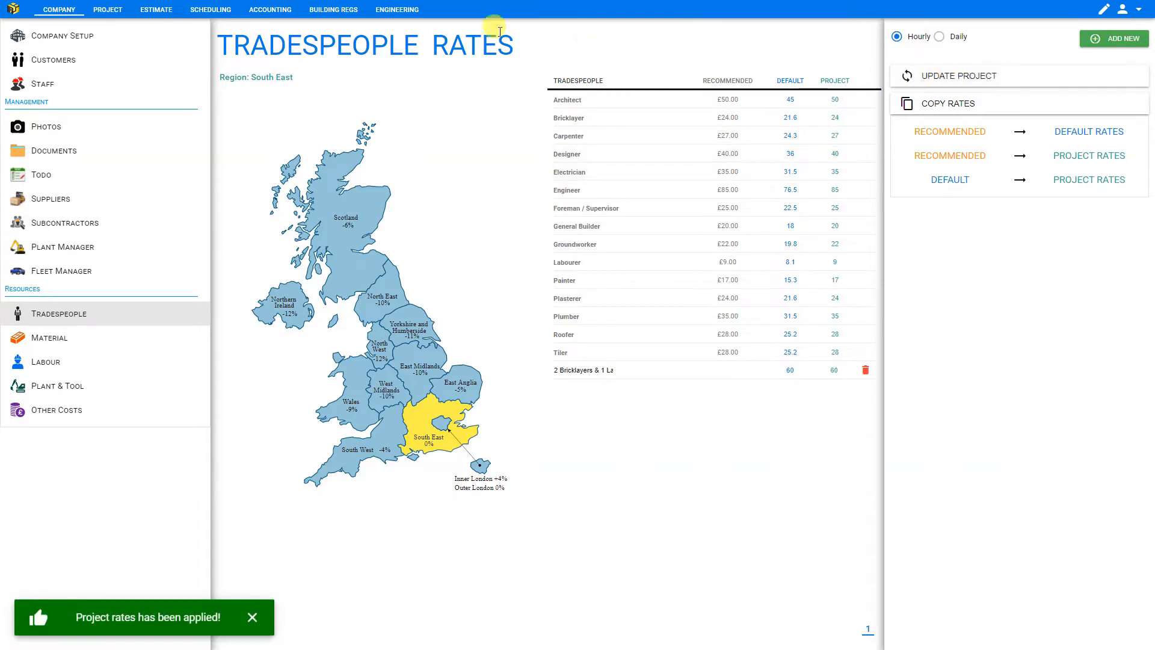
{"action": "left_click", "coordinate": [151, 11]}
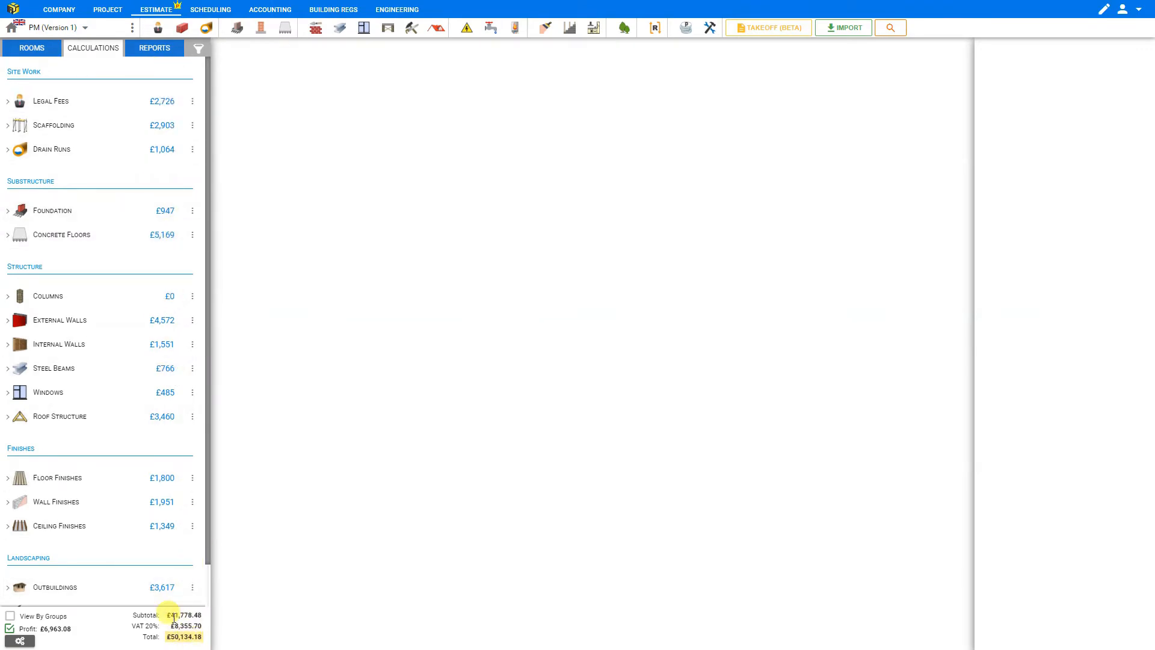
- Create a project version named Version 2 by copying the existing PM estimate, and make it the current version
{"action": "left_click", "coordinate": [132, 26]}
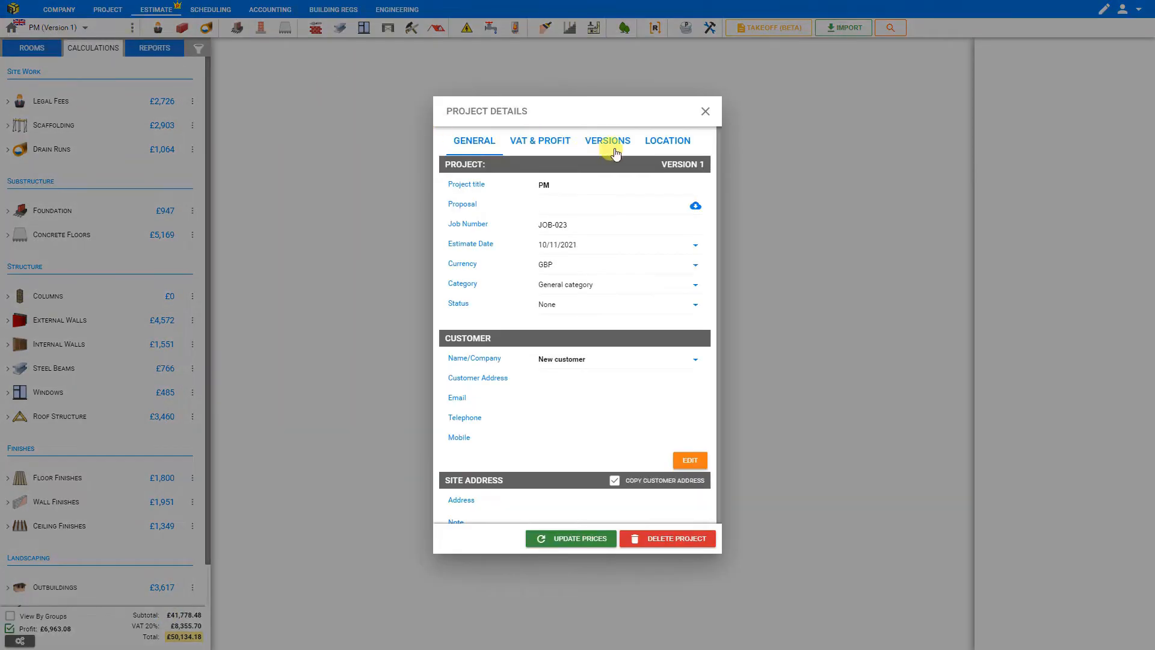
{"action": "left_click", "coordinate": [616, 143]}
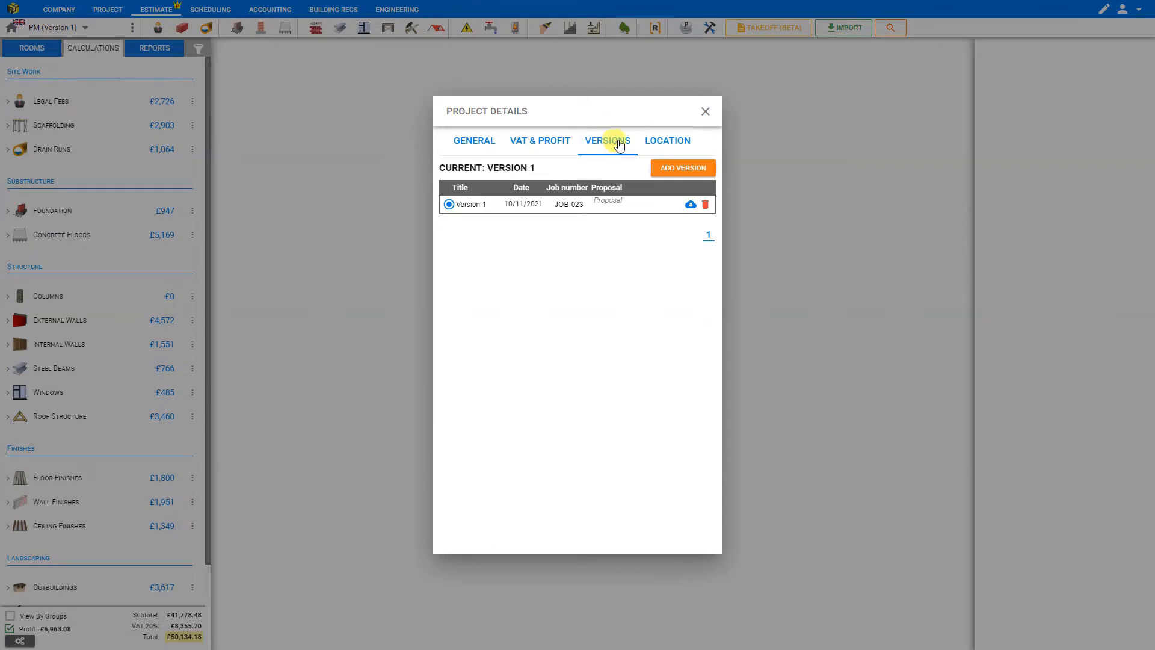
{"action": "left_click", "coordinate": [686, 169]}
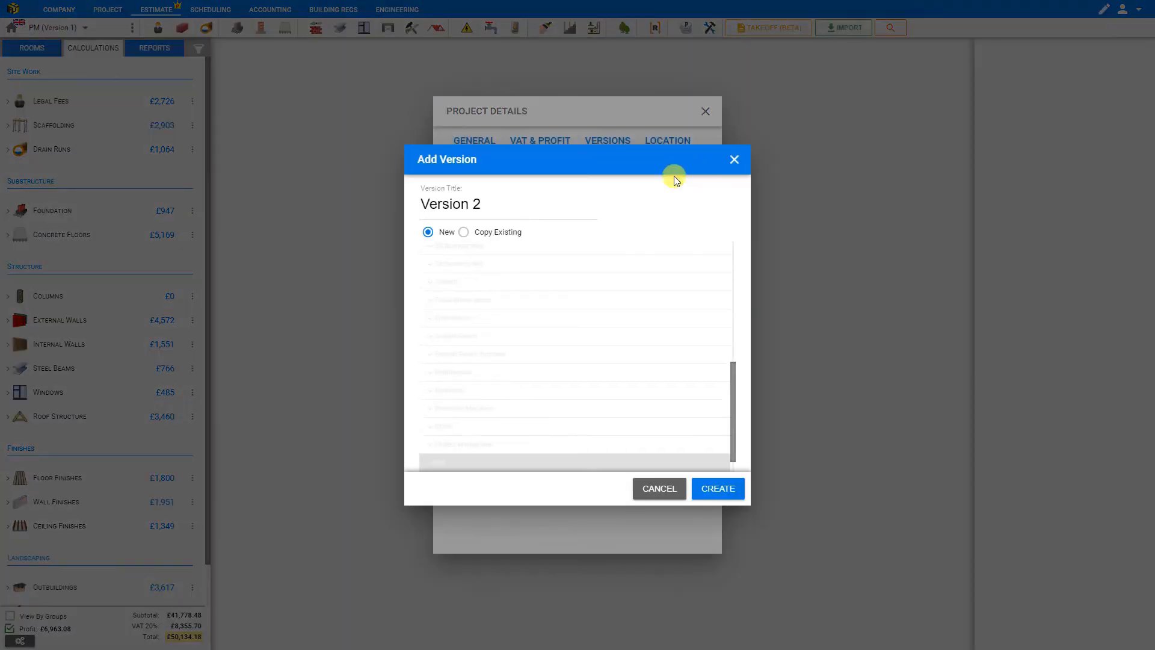
{"action": "left_click", "coordinate": [466, 235]}
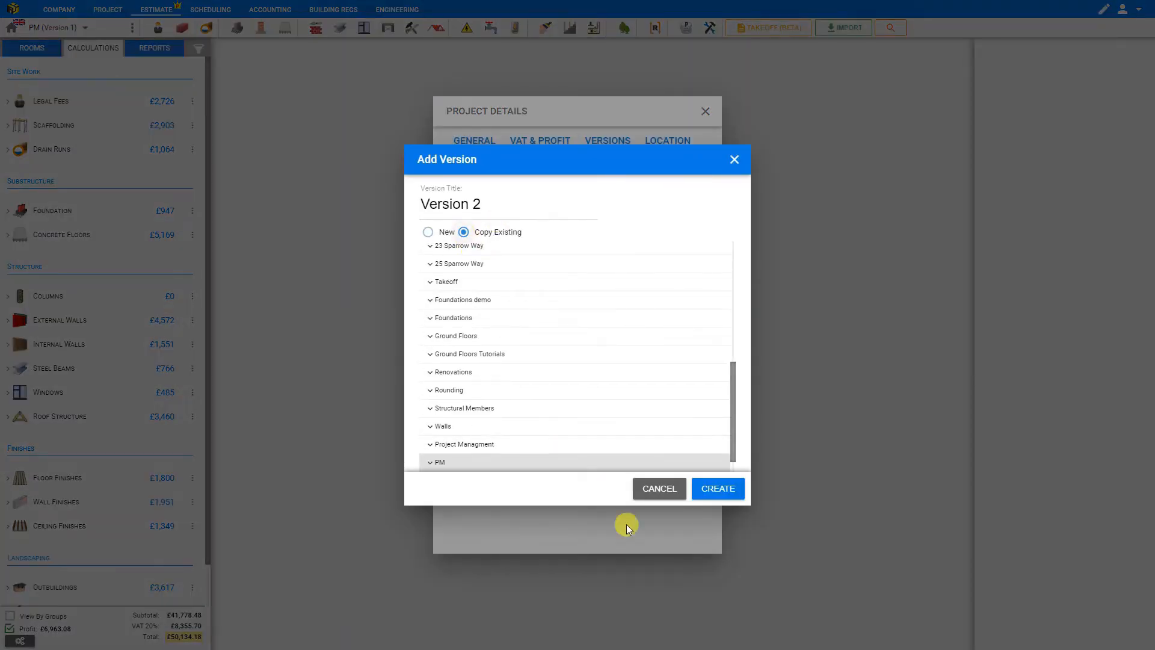
{"action": "left_click", "coordinate": [722, 489]}
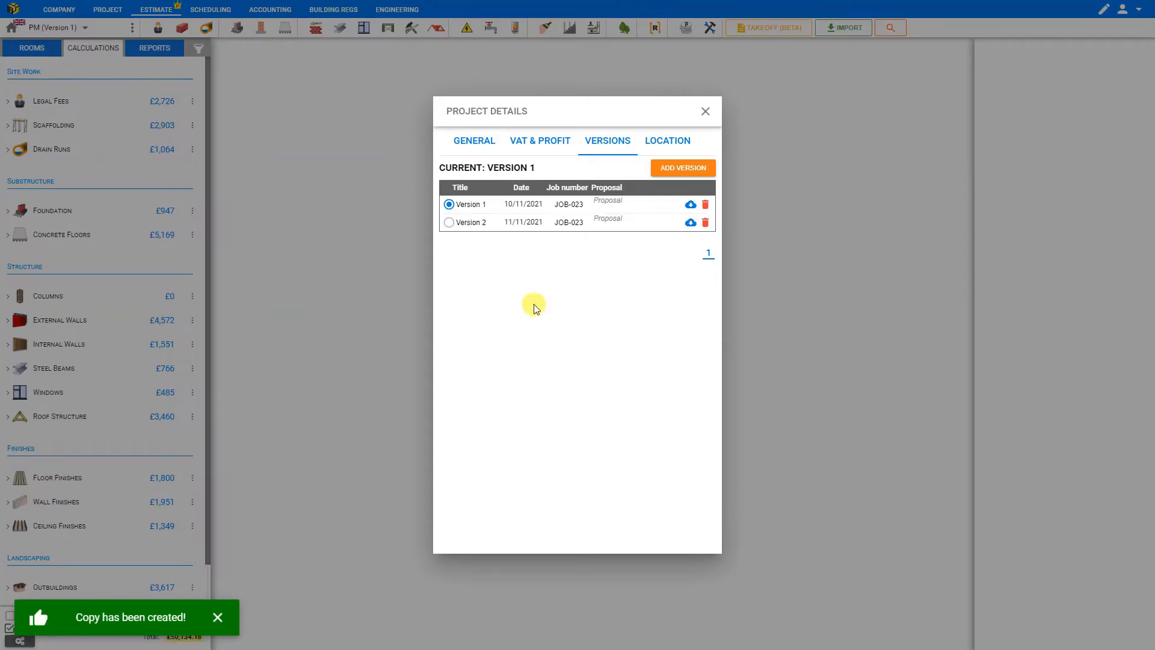
{"action": "left_click", "coordinate": [449, 222]}
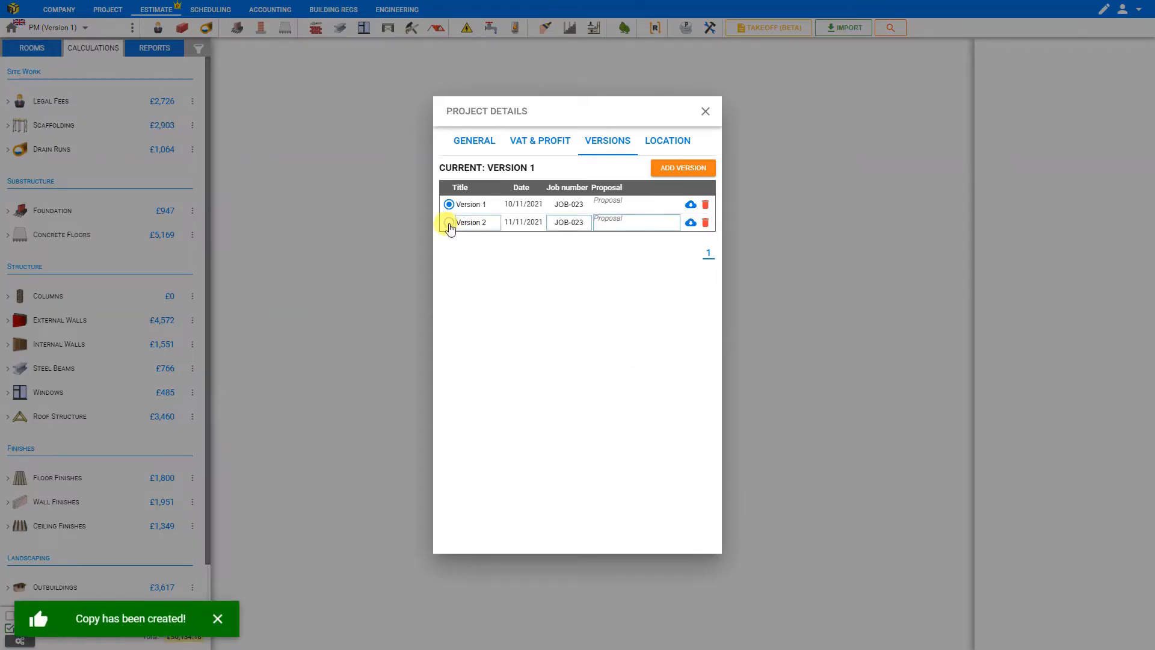
- Open the tradespeople rates and select the Scotland region on the map
{"action": "left_click", "coordinate": [706, 112]}
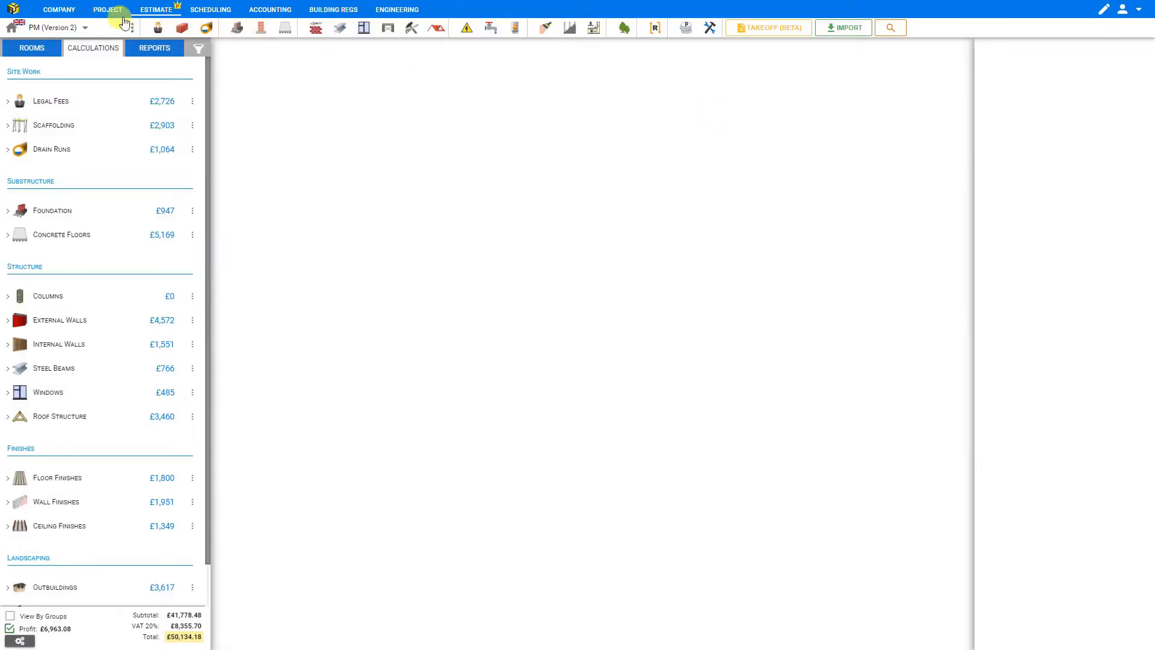
{"action": "left_click", "coordinate": [60, 9]}
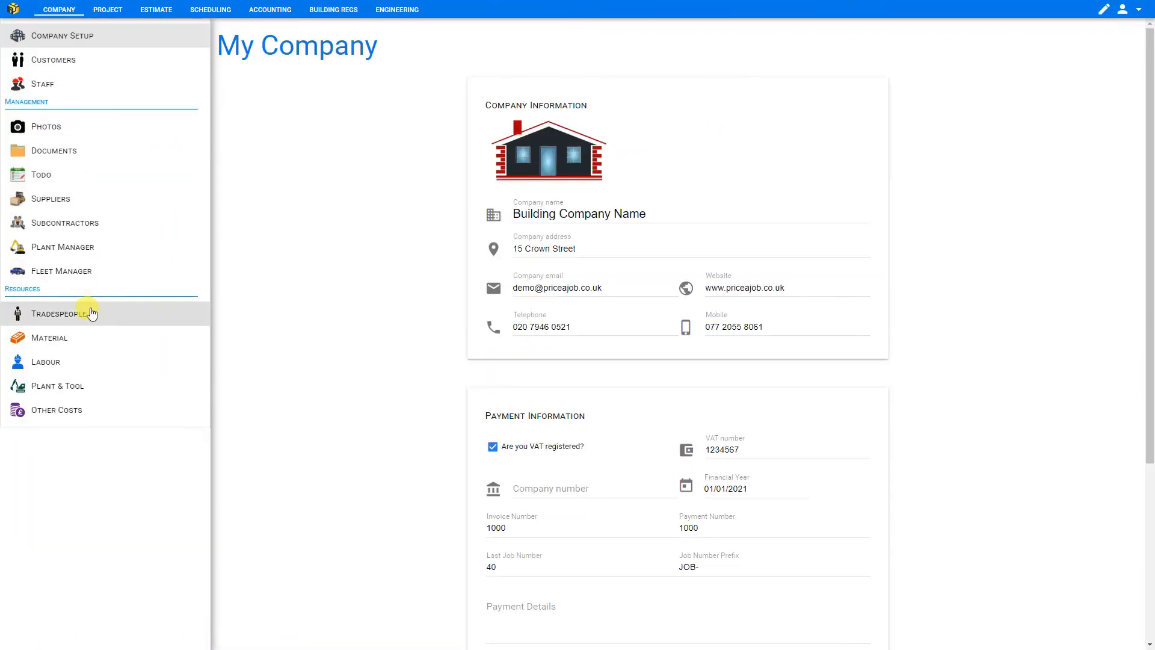
{"action": "left_click", "coordinate": [92, 314]}
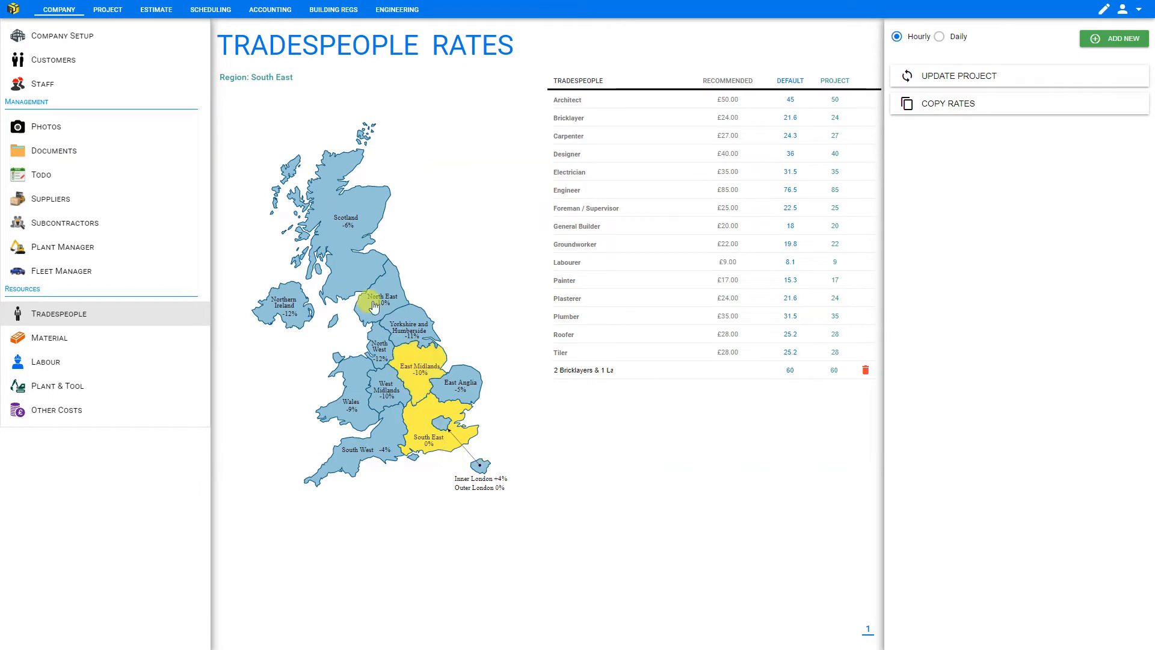
{"action": "left_click", "coordinate": [345, 223]}
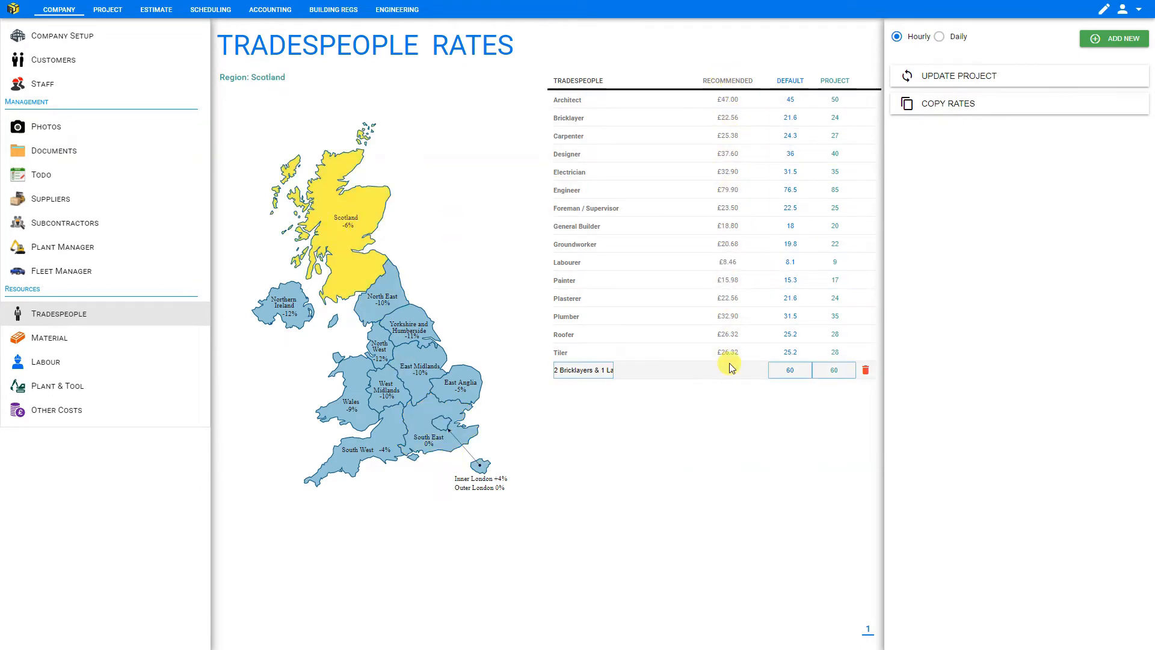
- Copy the Scotland recommended rates into the project rates, update the project, and return to the estimate
{"action": "left_click", "coordinate": [965, 103]}
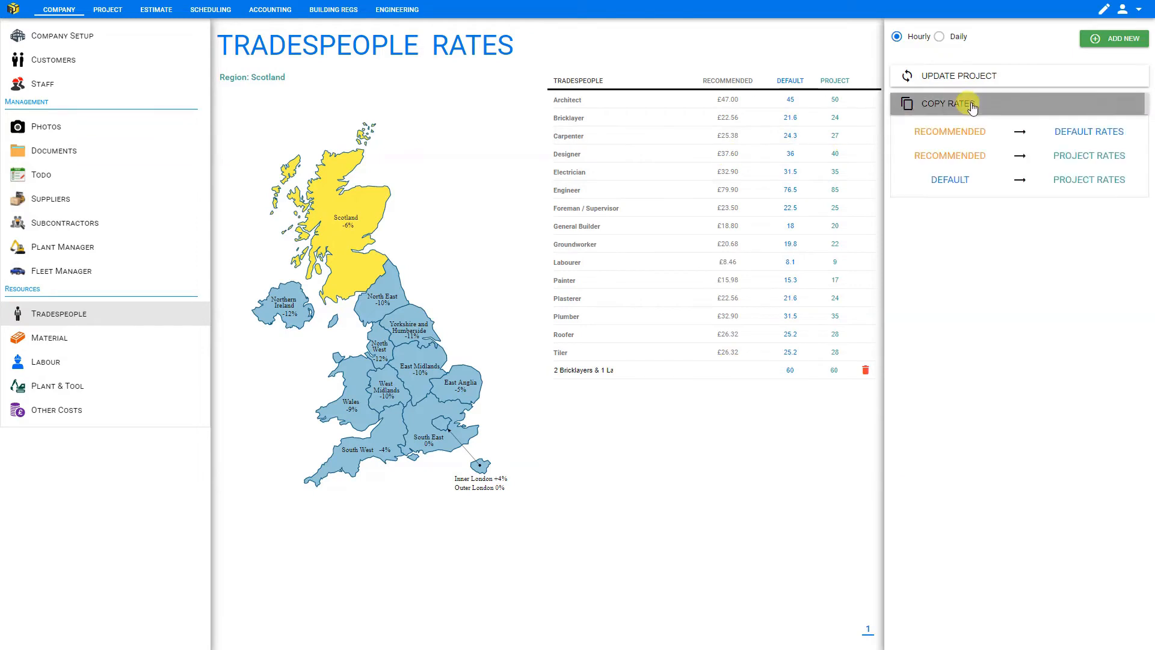
{"action": "left_click", "coordinate": [973, 158]}
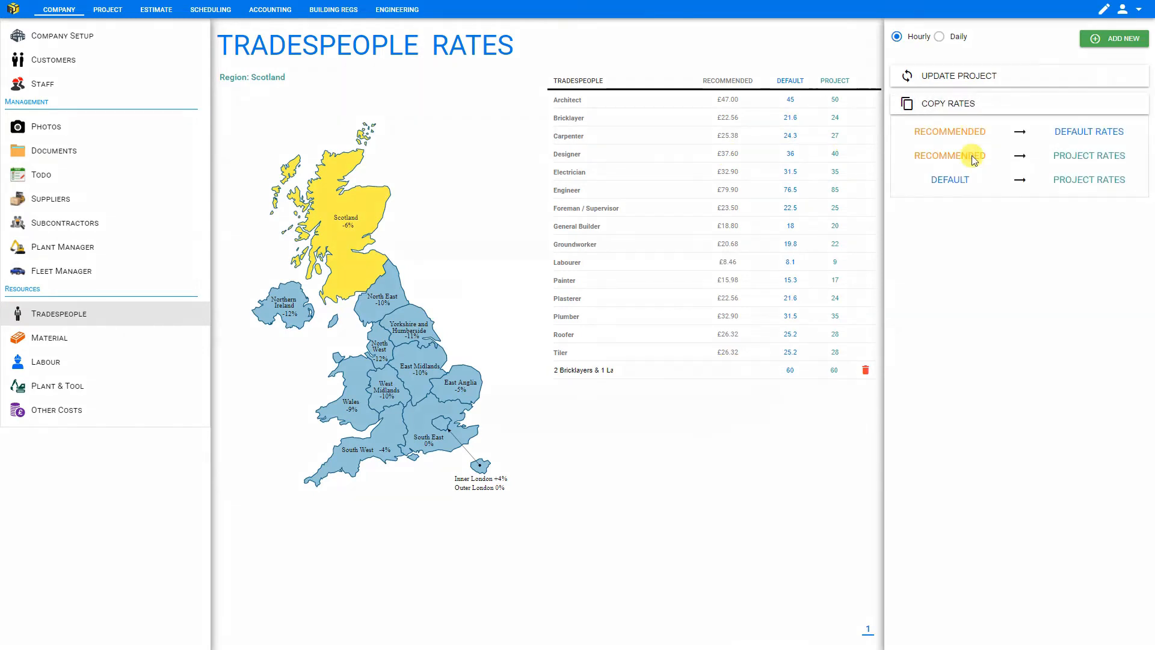
{"action": "left_click", "coordinate": [698, 361]}
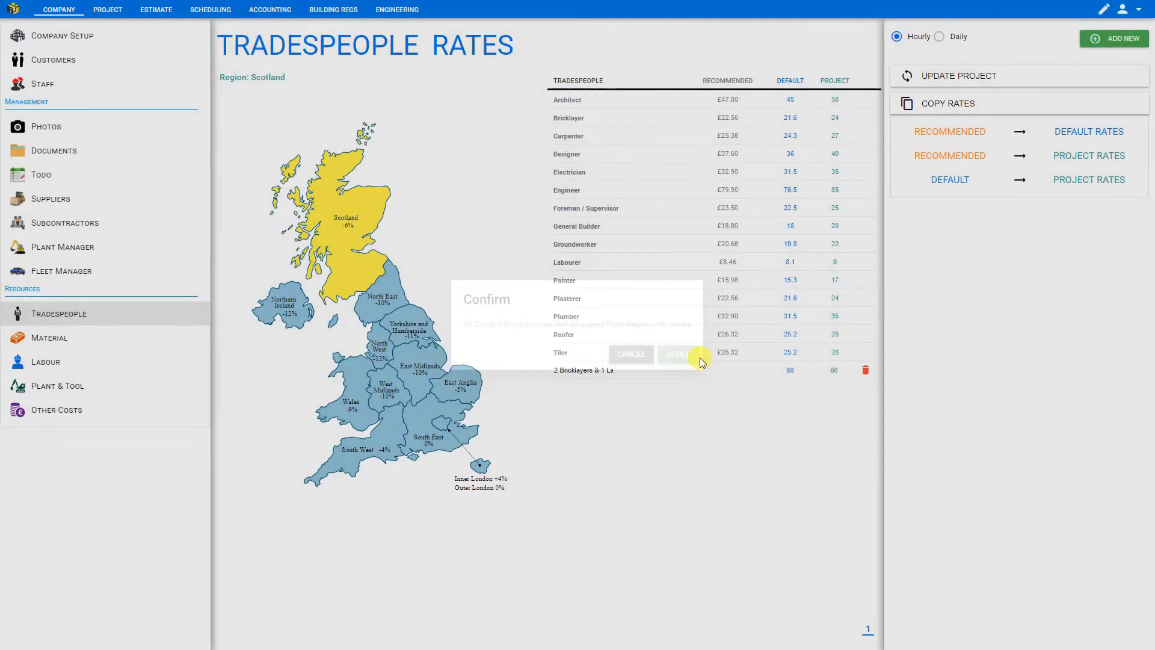
{"action": "left_click", "coordinate": [940, 77]}
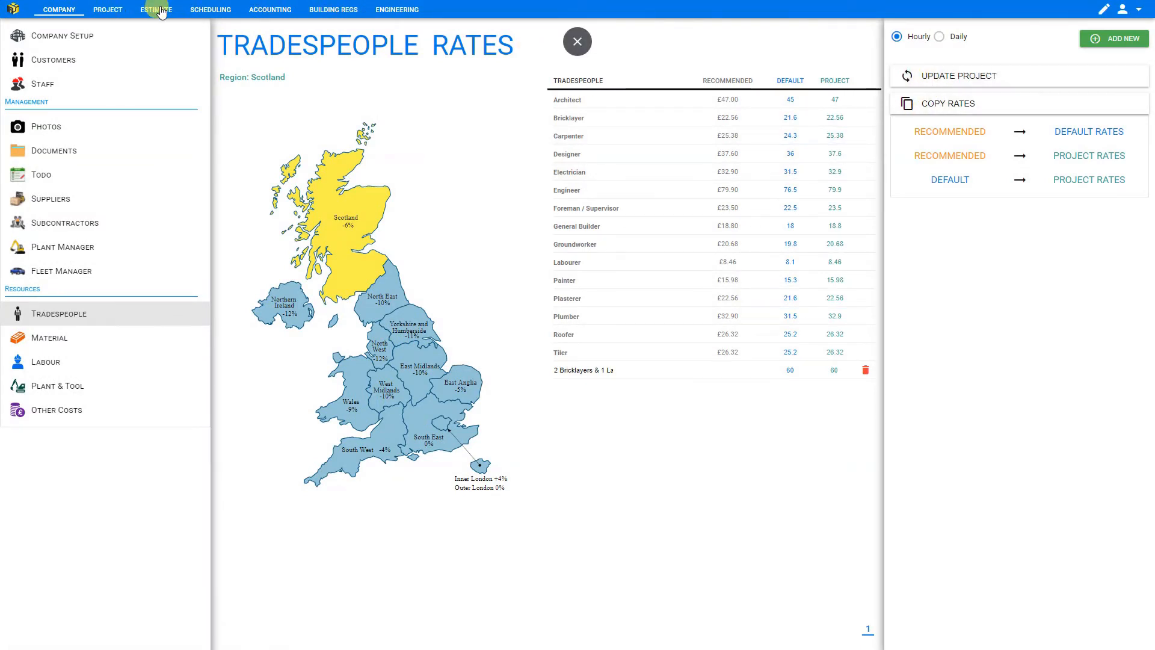
{"action": "left_click", "coordinate": [160, 10]}
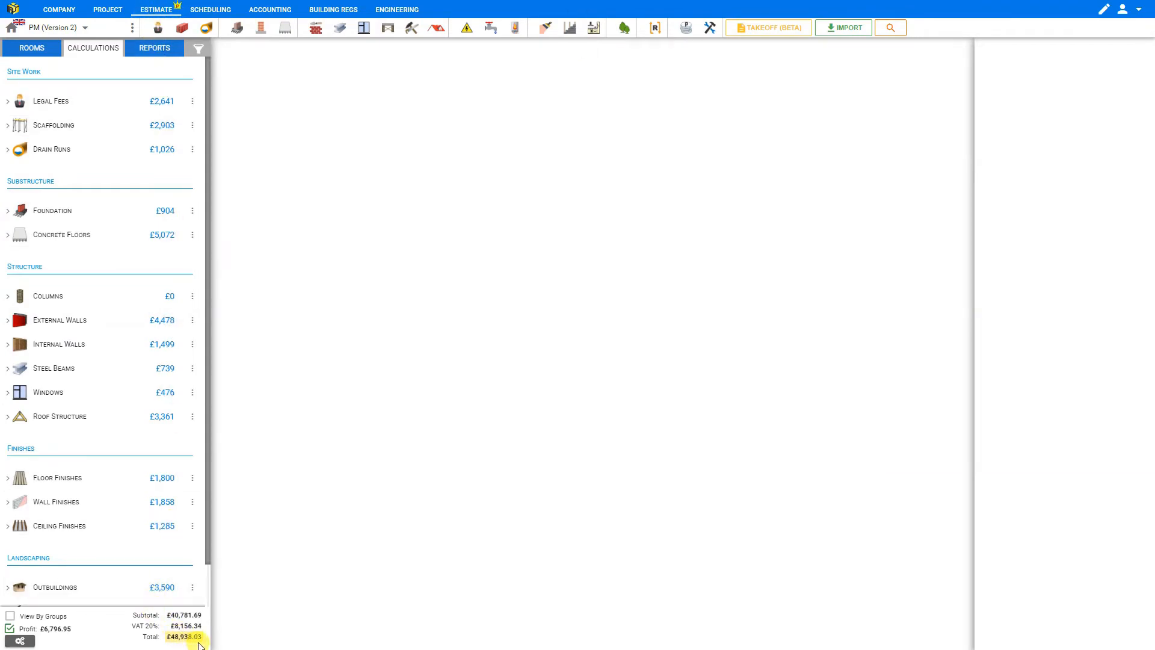
- Set Version 1's proposal to London and Version 2's proposal to Scotland in the project versions
{"action": "left_click", "coordinate": [132, 29]}
{"action": "left_click", "coordinate": [609, 142]}
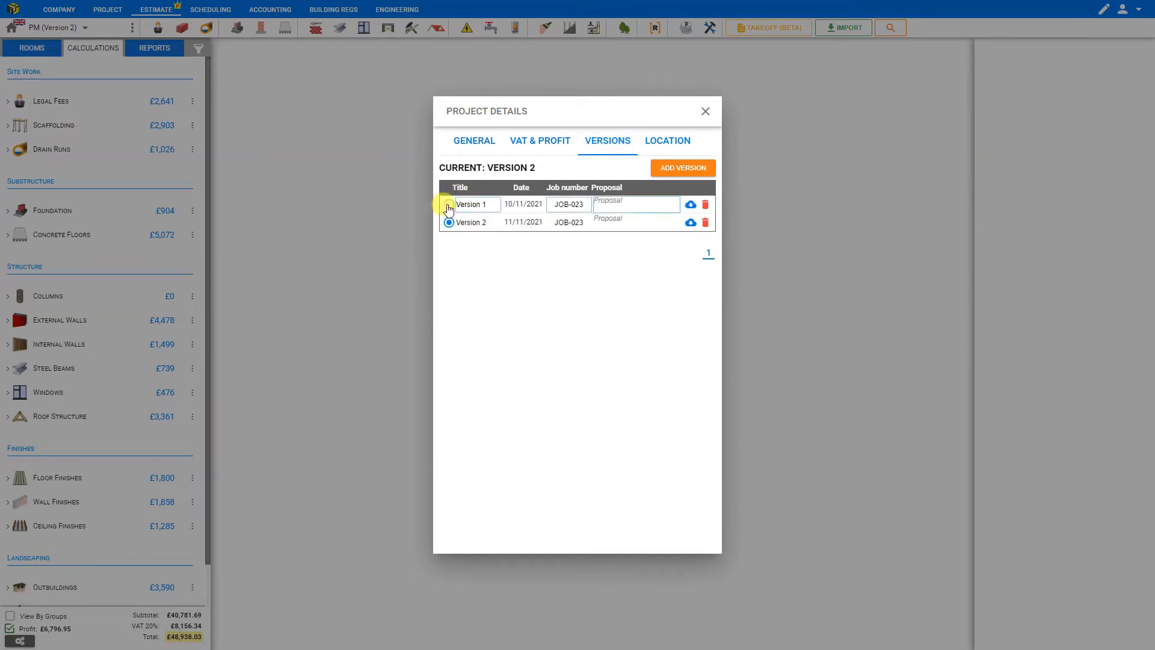
{"action": "left_click", "coordinate": [614, 205]}
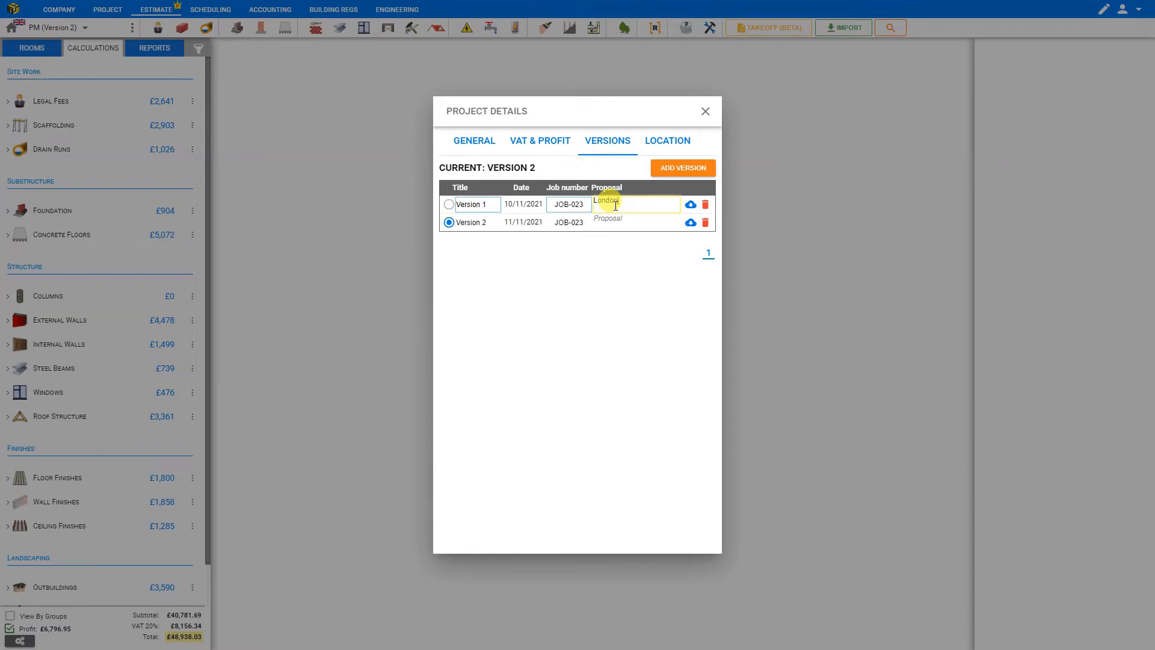
{"action": "left_click", "coordinate": [620, 221]}
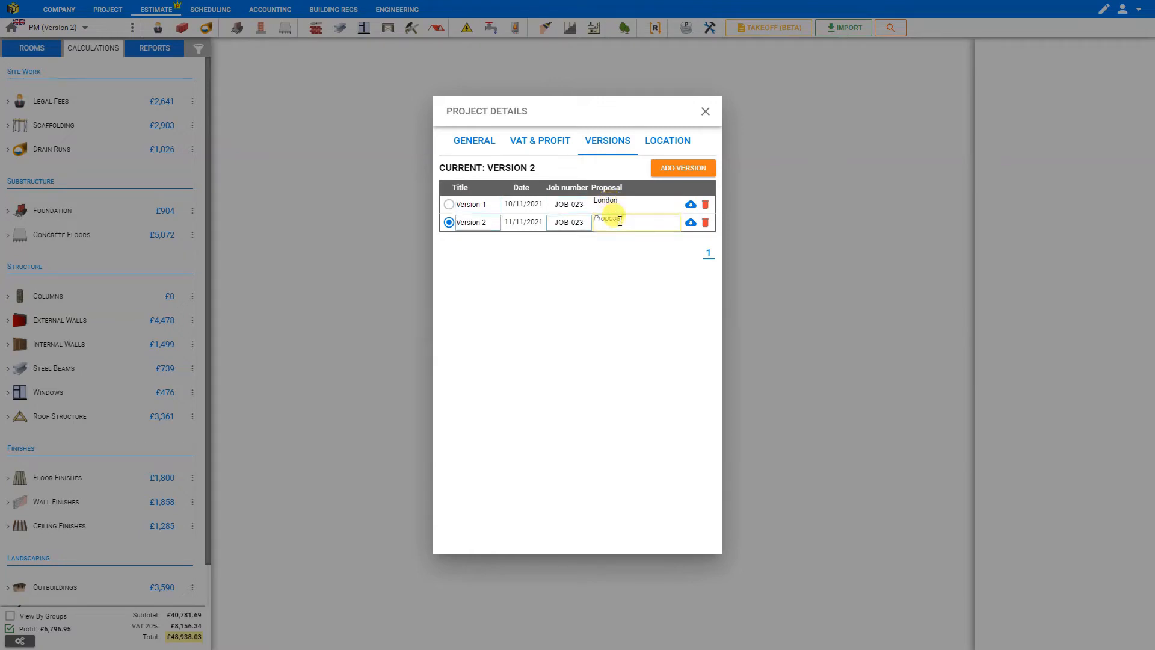
{"action": "type", "text": "Scotland"}
- Switch between Version 1 and Version 2 to compare estimate totals, keeping Version 2 current
{"action": "left_click", "coordinate": [449, 207]}
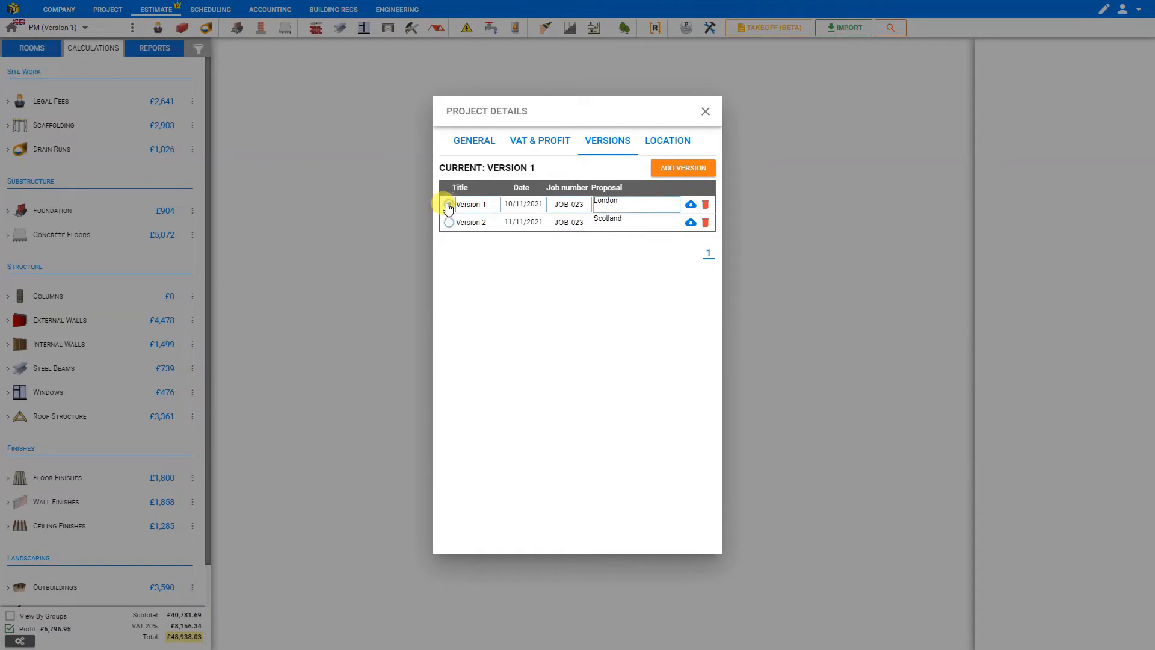
{"action": "left_click", "coordinate": [448, 206]}
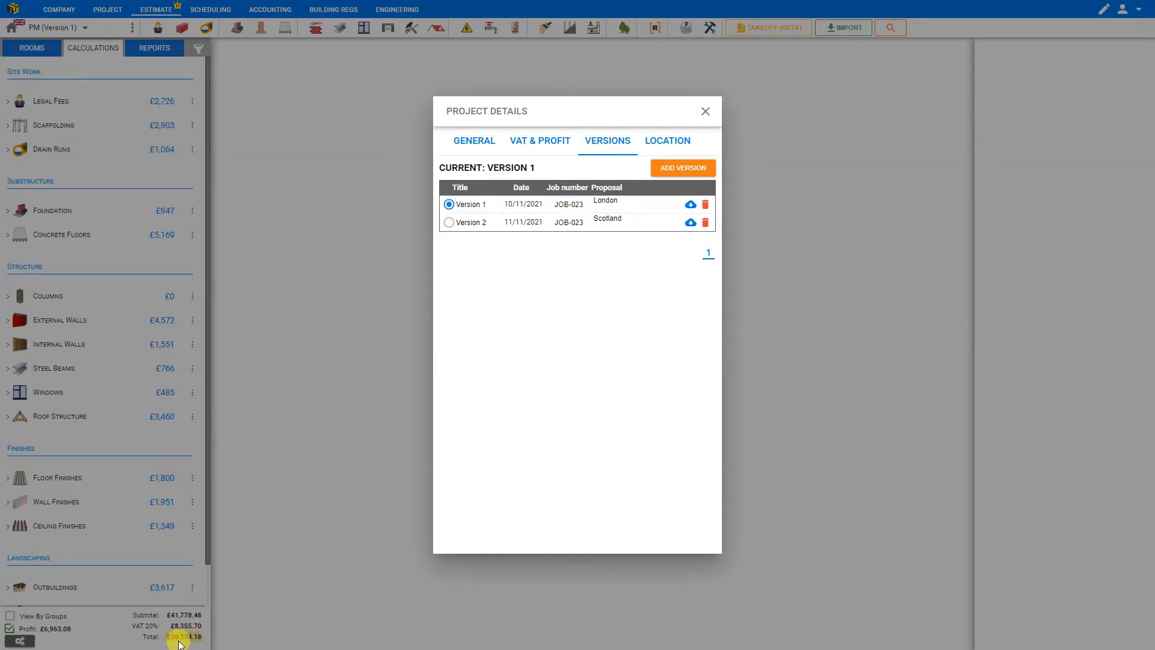
{"action": "left_click", "coordinate": [449, 224]}
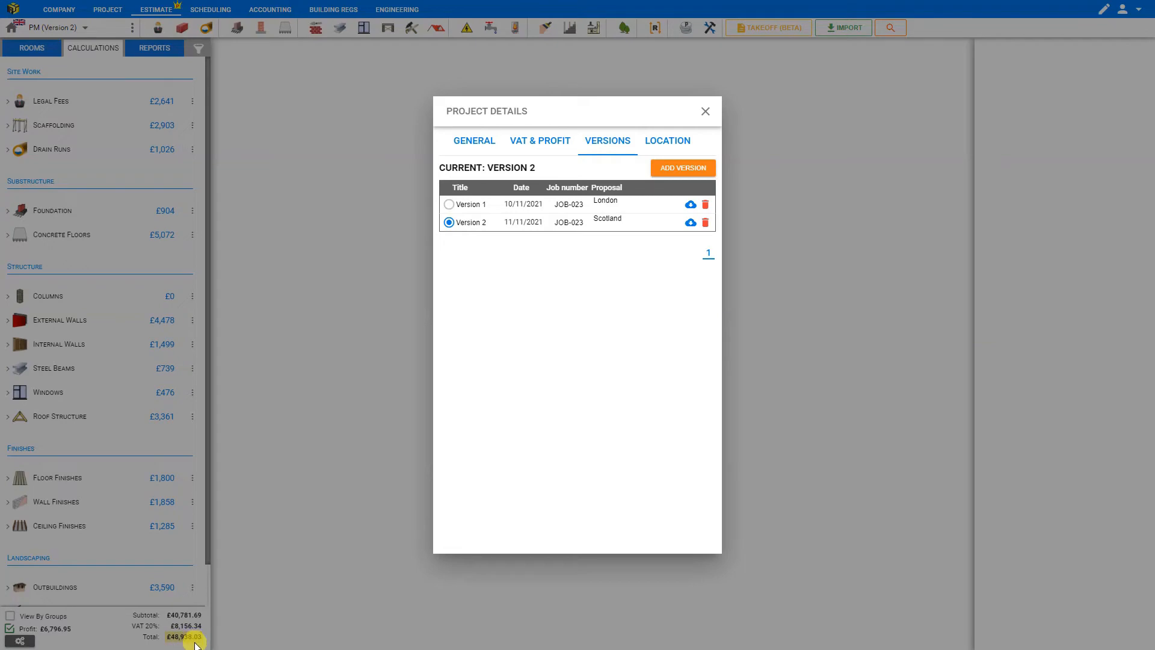
{"action": "left_click", "coordinate": [706, 112]}
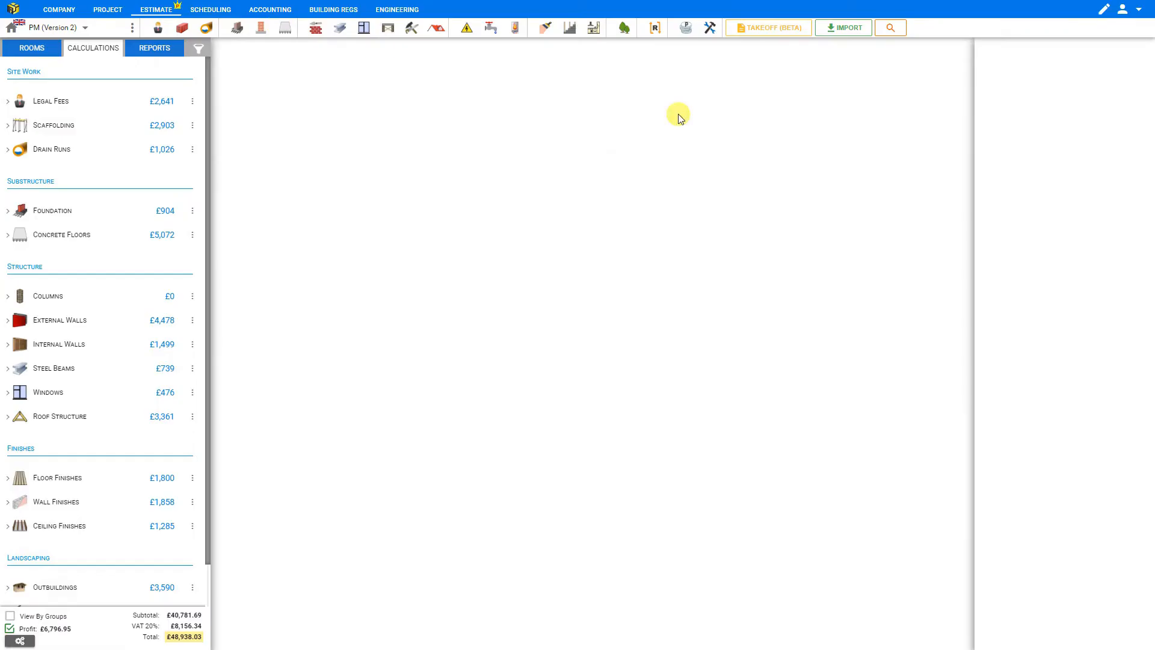
- Open the tradespeople rates, select the South East region, and compare hourly and daily rate views
{"action": "left_click", "coordinate": [52, 12]}
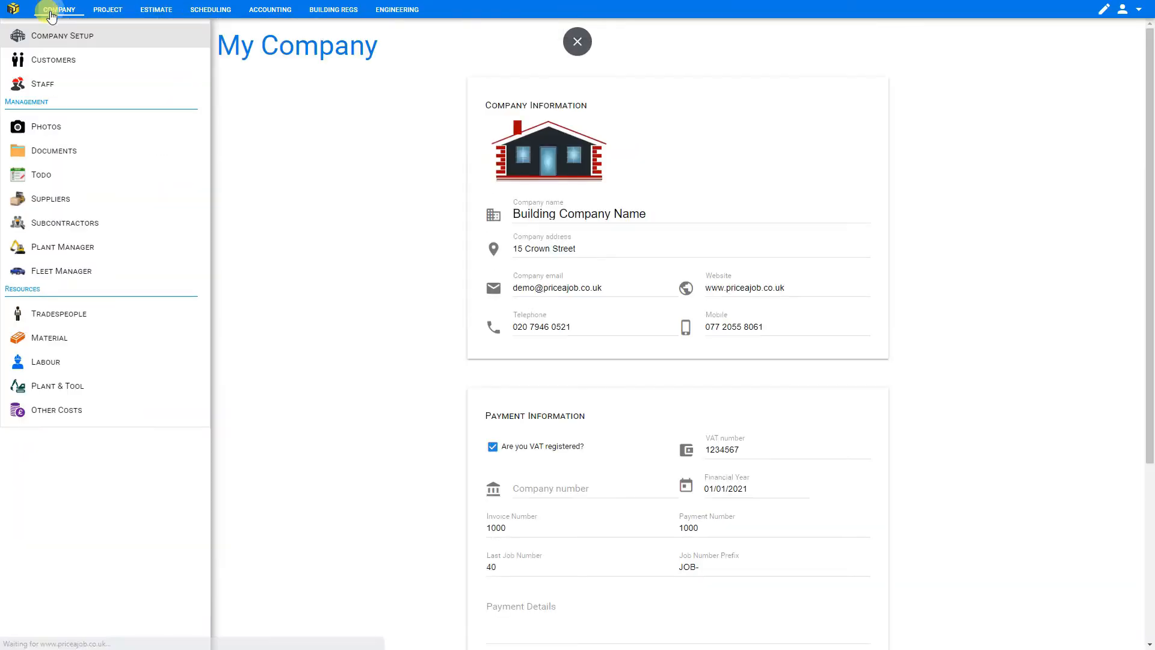
{"action": "left_click", "coordinate": [78, 316]}
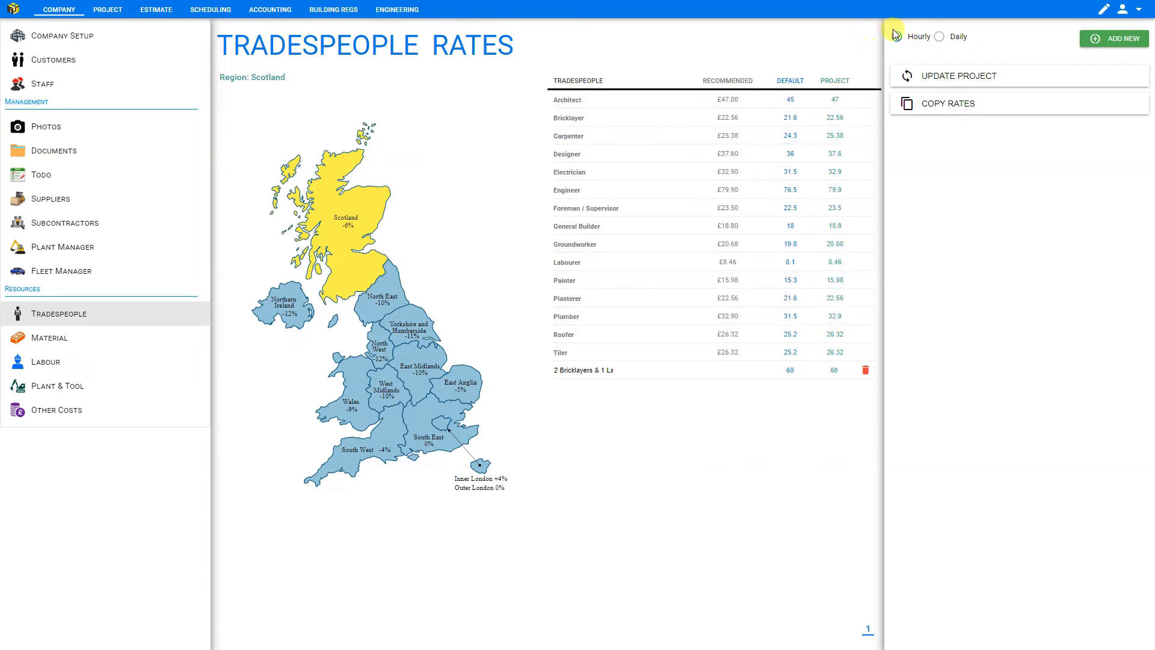
{"action": "left_click", "coordinate": [940, 37]}
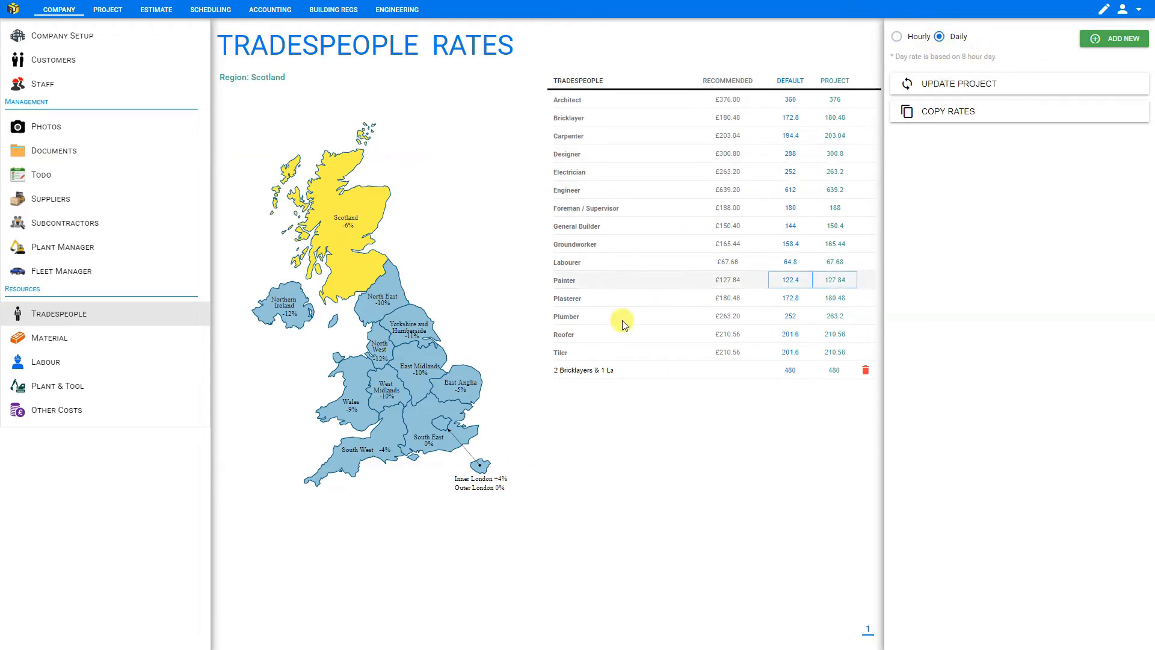
{"action": "left_click", "coordinate": [432, 448]}
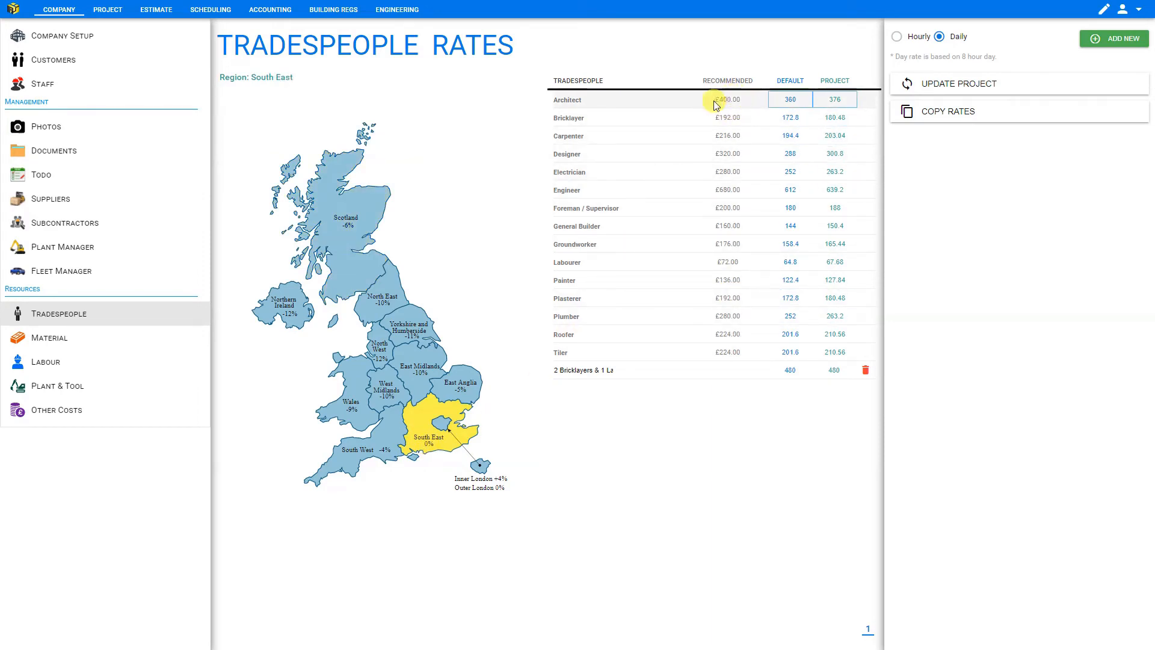
{"action": "left_click", "coordinate": [897, 38]}
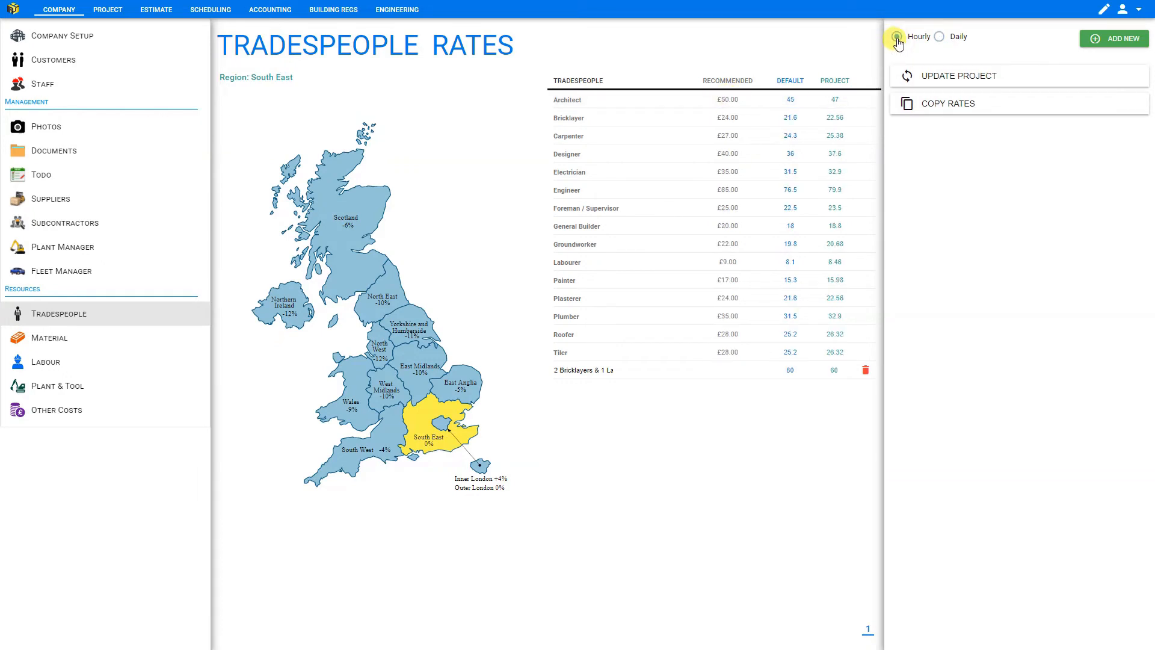
{"action": "left_click", "coordinate": [940, 38]}
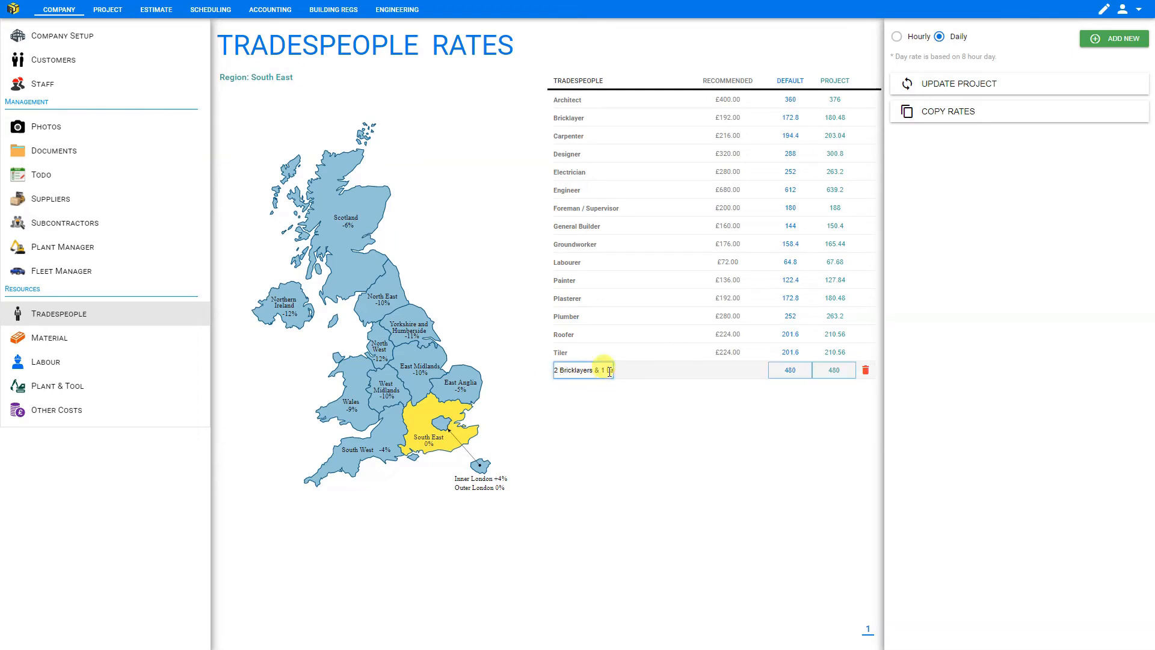
- Add a new tradesperson titled Painter + 2 Labourers at 50 per hour
{"action": "left_click", "coordinate": [1131, 41]}
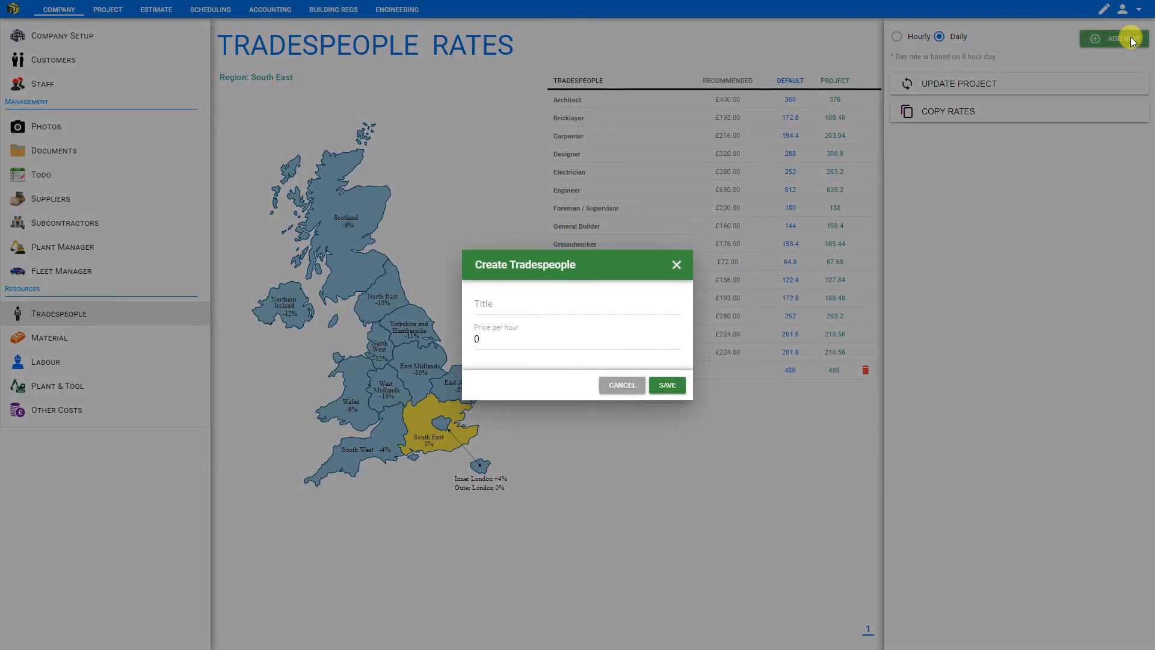
{"action": "left_click", "coordinate": [496, 304]}
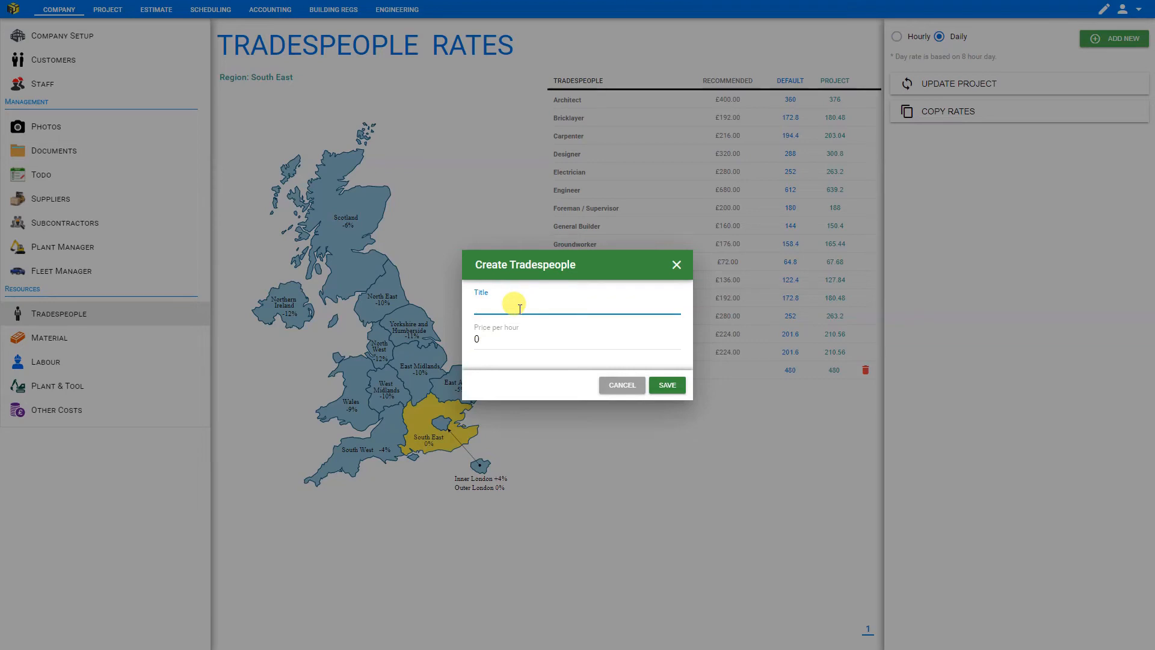
{"action": "type", "text": "Painter + 2 Labourers"}
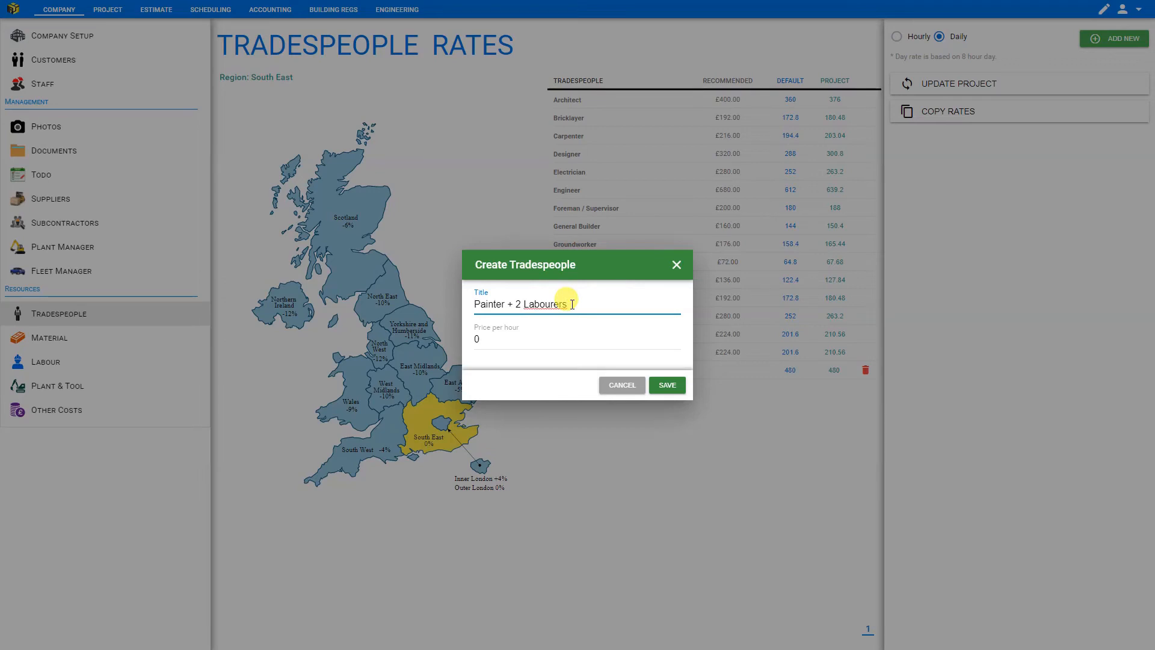
{"action": "left_click", "coordinate": [491, 340]}
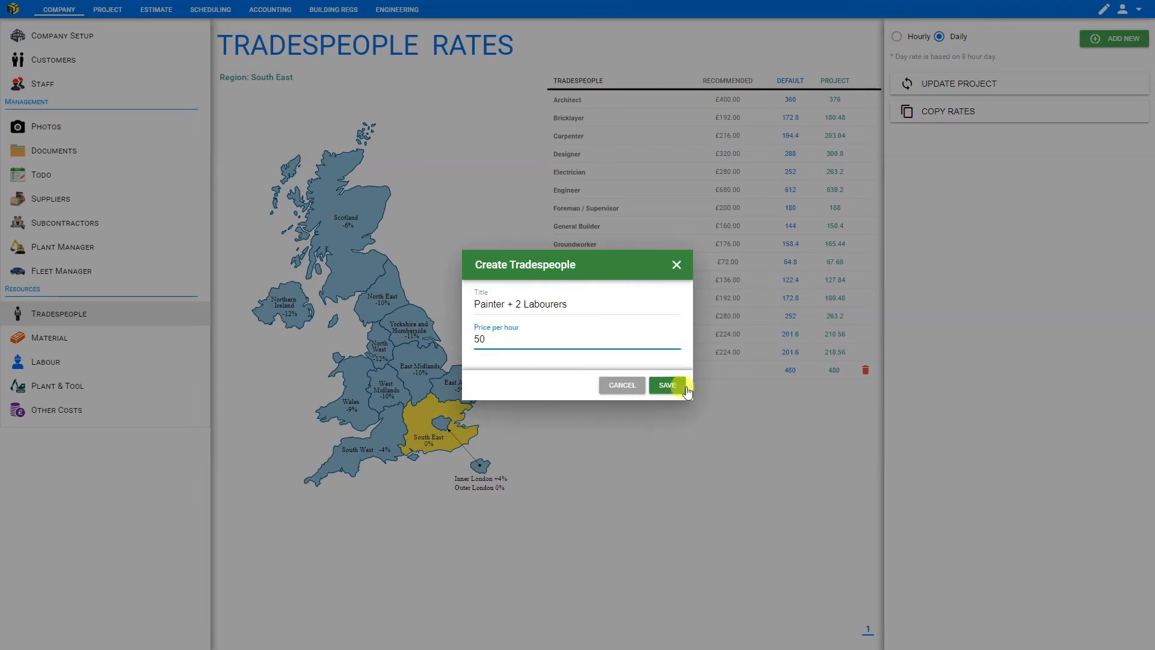
{"action": "left_click", "coordinate": [665, 389]}
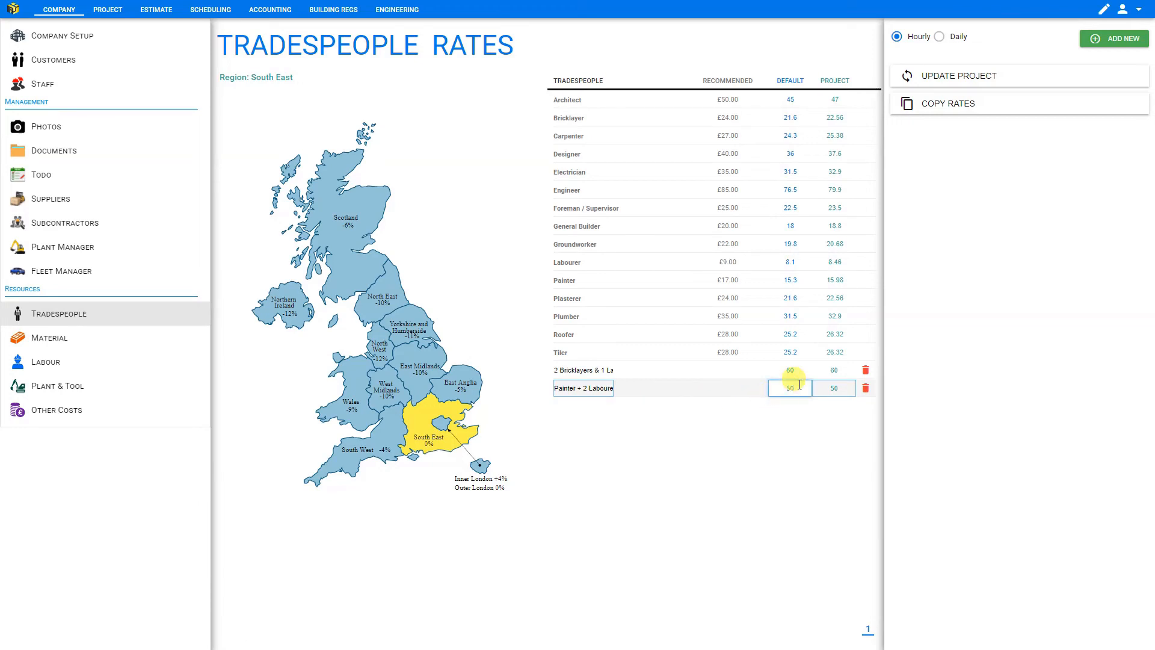
- Set the Painter + 2 Labourers default and project rates to 30
{"action": "left_click_drag", "start_coordinate": [803, 390], "coordinate": [759, 390]}
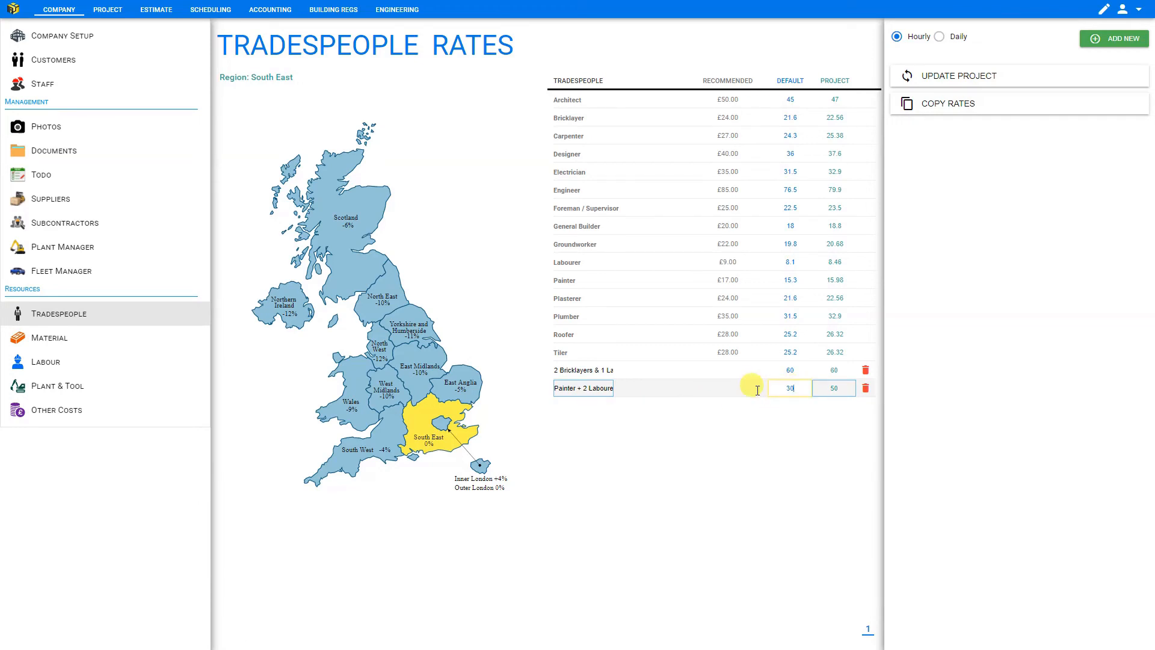
{"action": "type", "text": "30"}
{"action": "left_click_drag", "start_coordinate": [839, 388], "coordinate": [828, 388]}
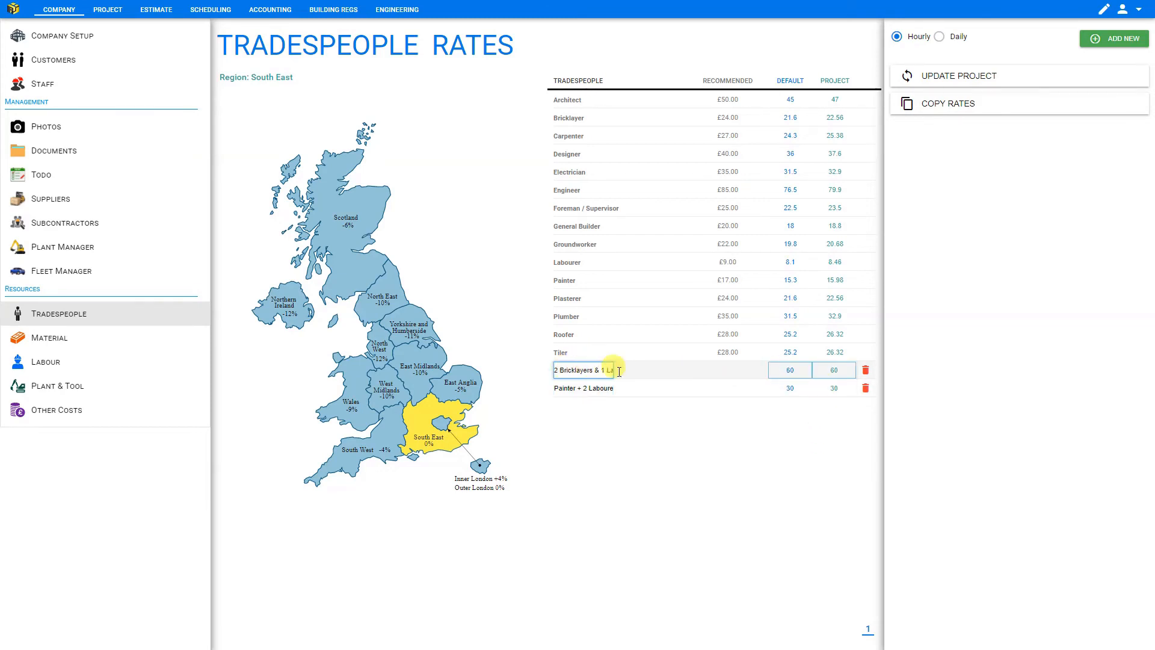
- Delete the 2 Bricklayers & 1 Labourer tradesperson
{"action": "left_click", "coordinate": [866, 371]}
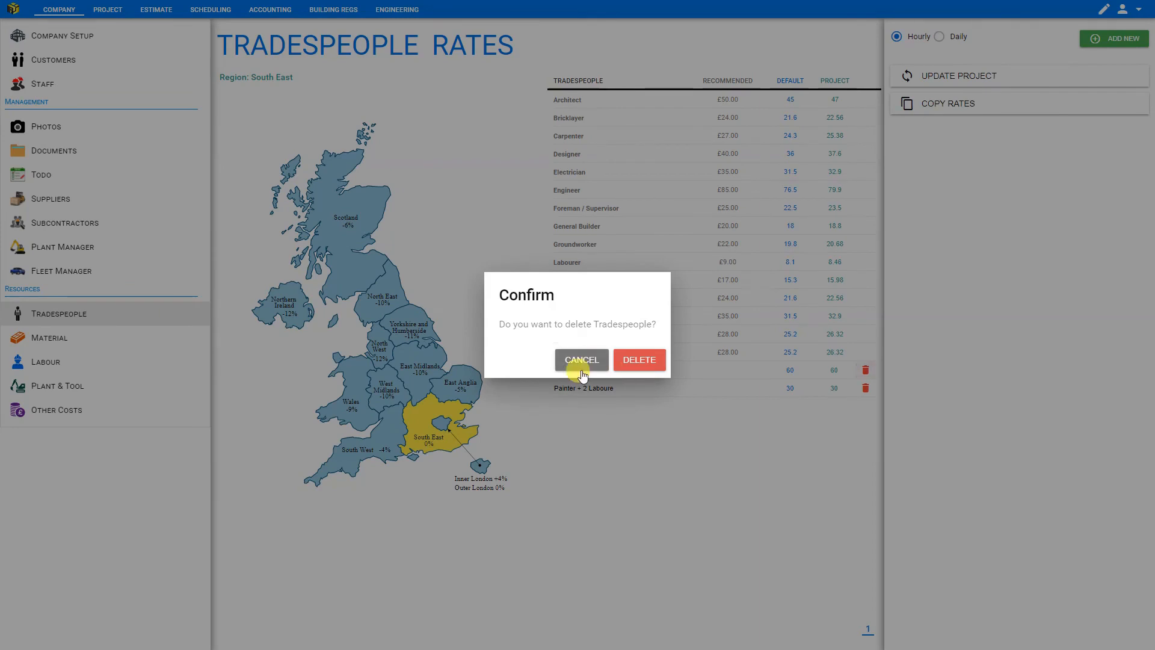
{"action": "left_click", "coordinate": [650, 364]}
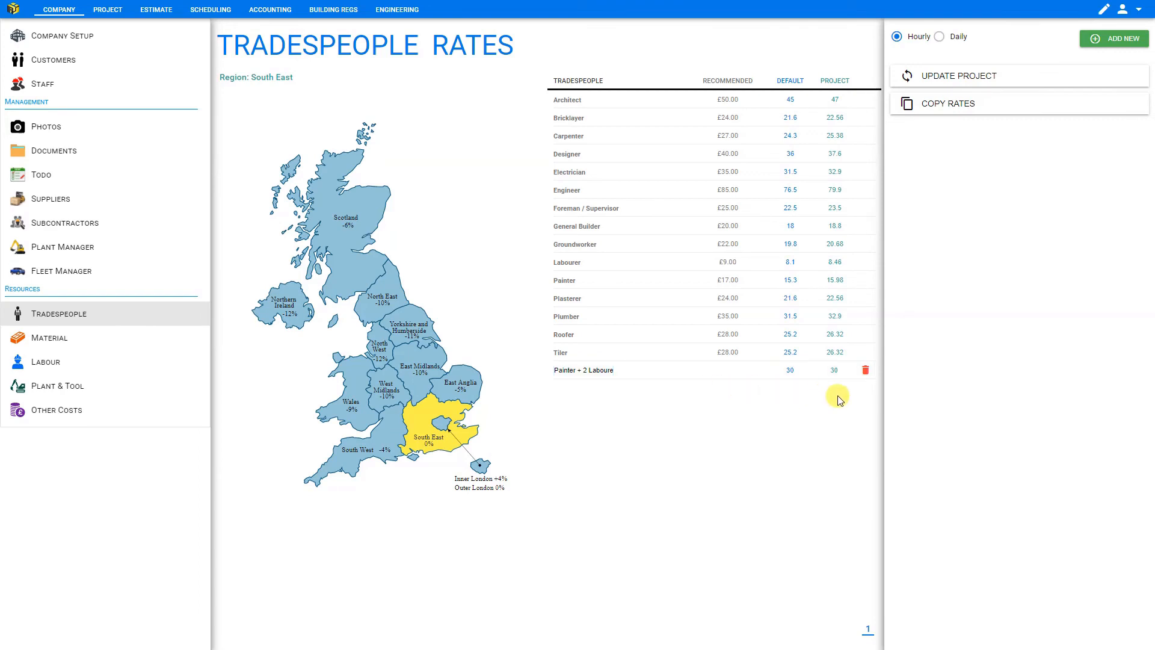
- Return to the estimate and browse the project list
{"action": "left_click", "coordinate": [936, 106]}
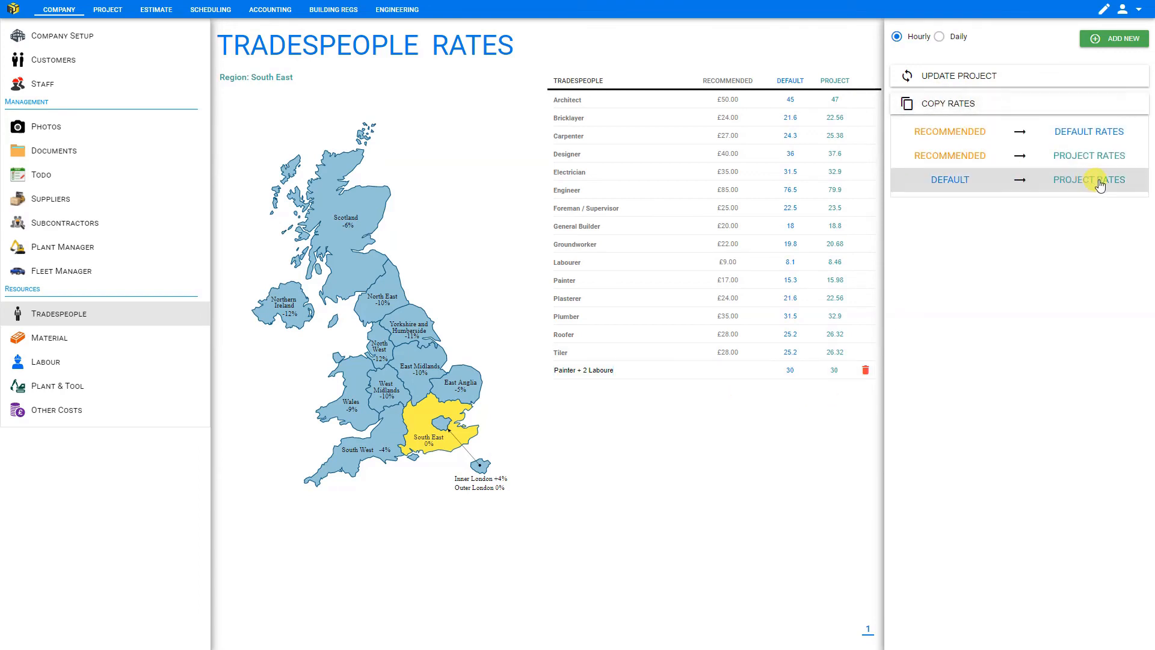
{"action": "left_click", "coordinate": [157, 10]}
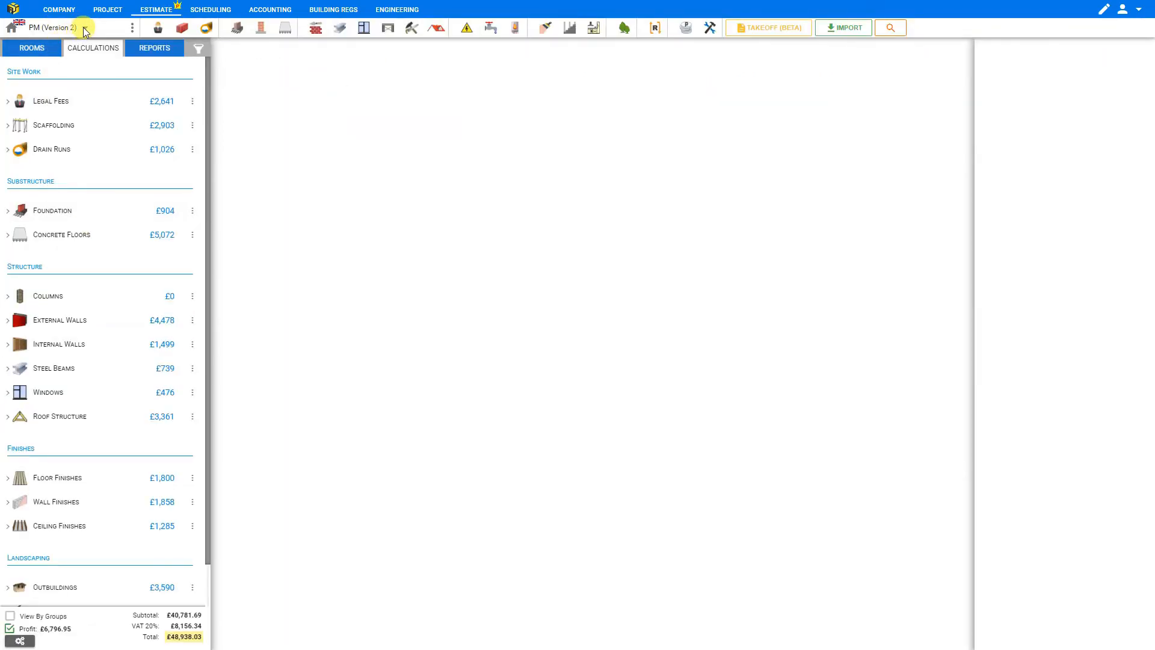
{"action": "left_click", "coordinate": [84, 29]}
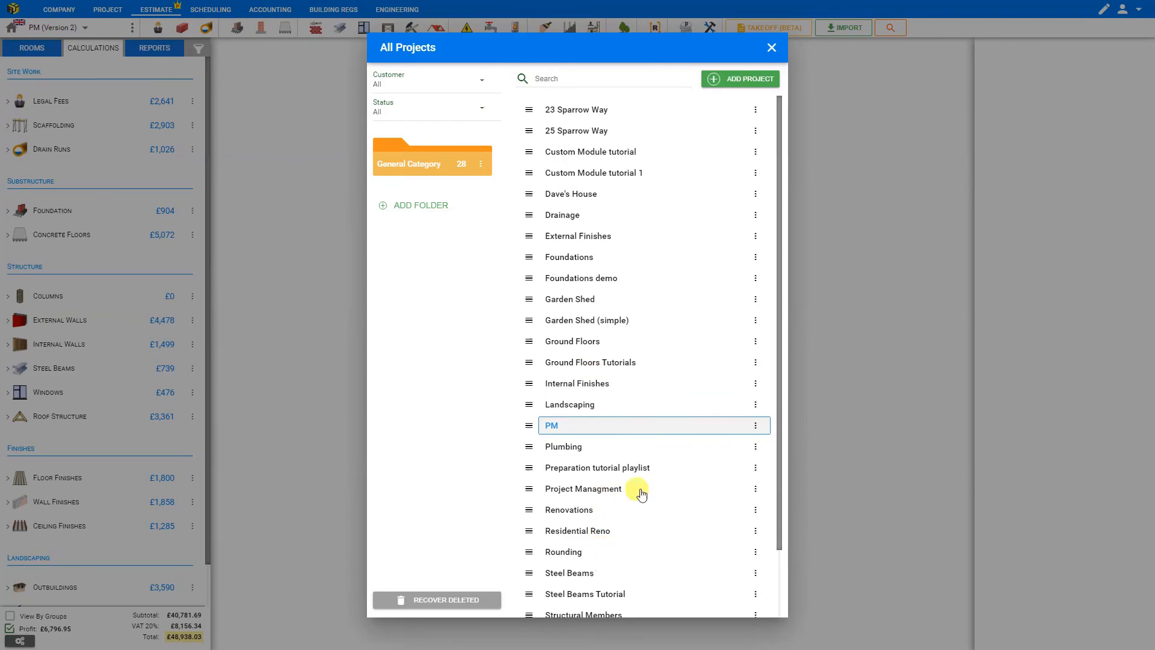
{"action": "left_click", "coordinate": [769, 48]}
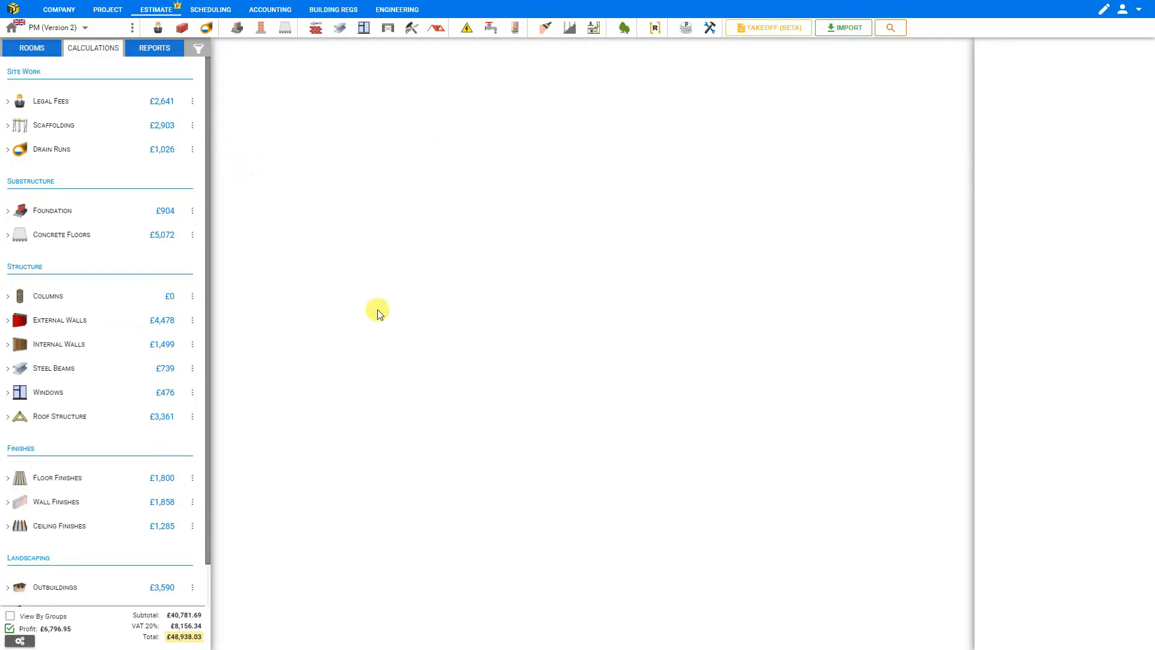
- Open the company's tradespeople rates and inspect the default rates of several trades, including Painter + 2 Labourers
{"action": "left_click", "coordinate": [56, 10]}
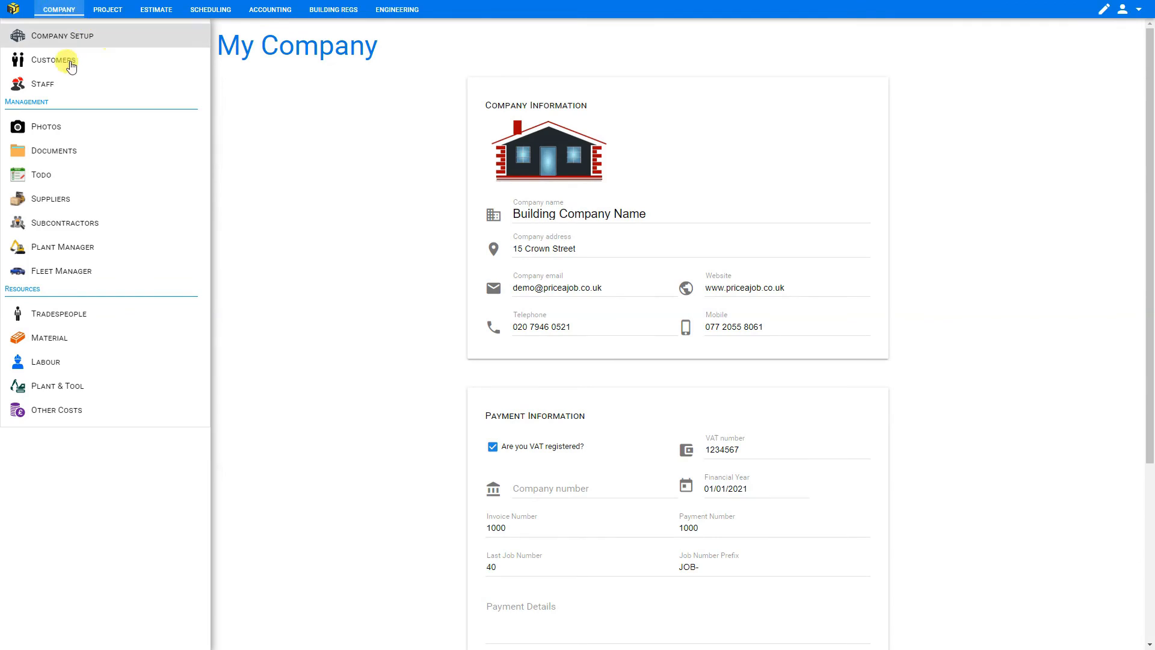
{"action": "left_click", "coordinate": [75, 317]}
{"action": "left_click", "coordinate": [789, 369]}
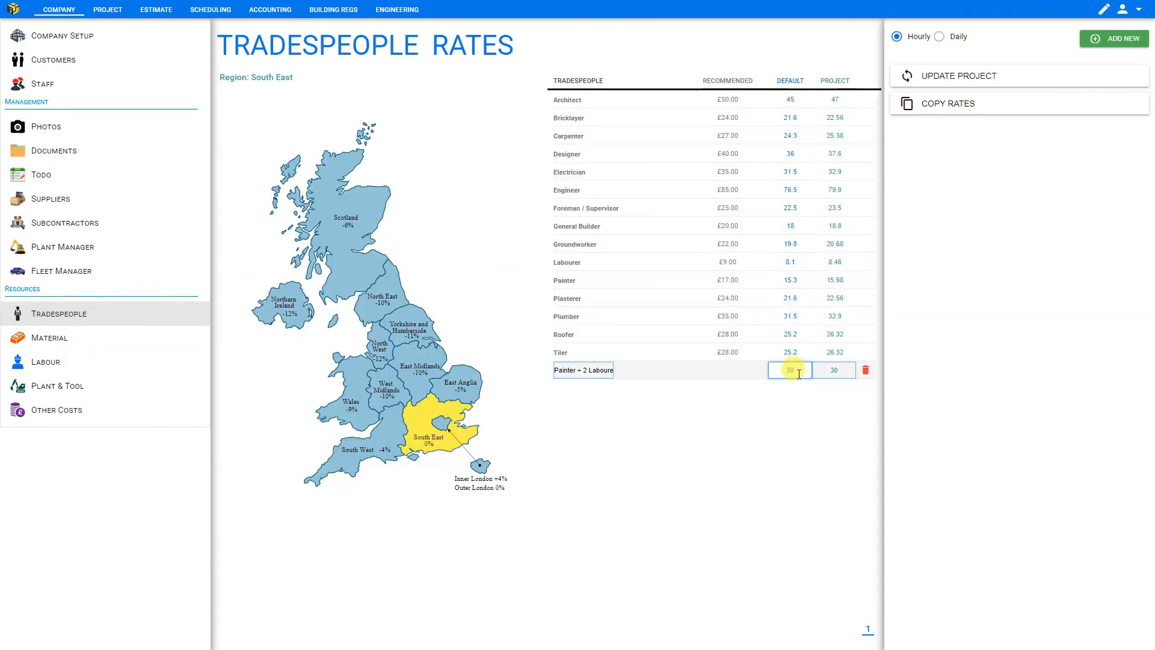
{"action": "left_click", "coordinate": [790, 136]}
{"action": "left_click", "coordinate": [793, 371]}
{"action": "left_click", "coordinate": [793, 99]}
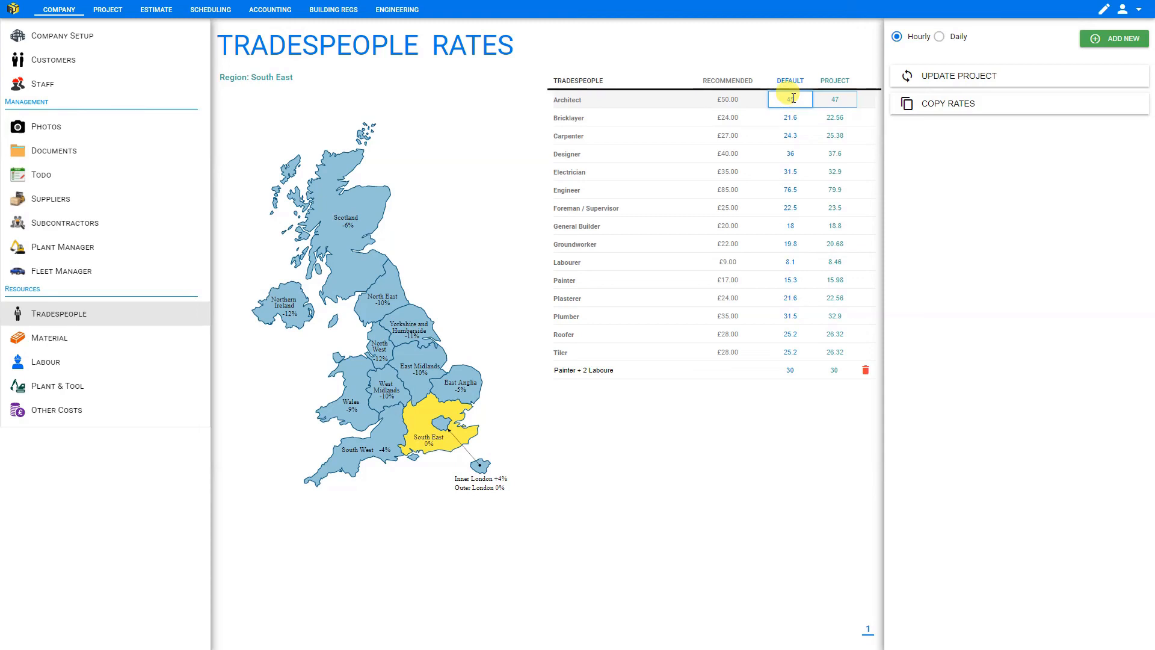
{"action": "left_click", "coordinate": [791, 118]}
{"action": "left_click", "coordinate": [791, 317]}
{"action": "left_click", "coordinate": [789, 371]}
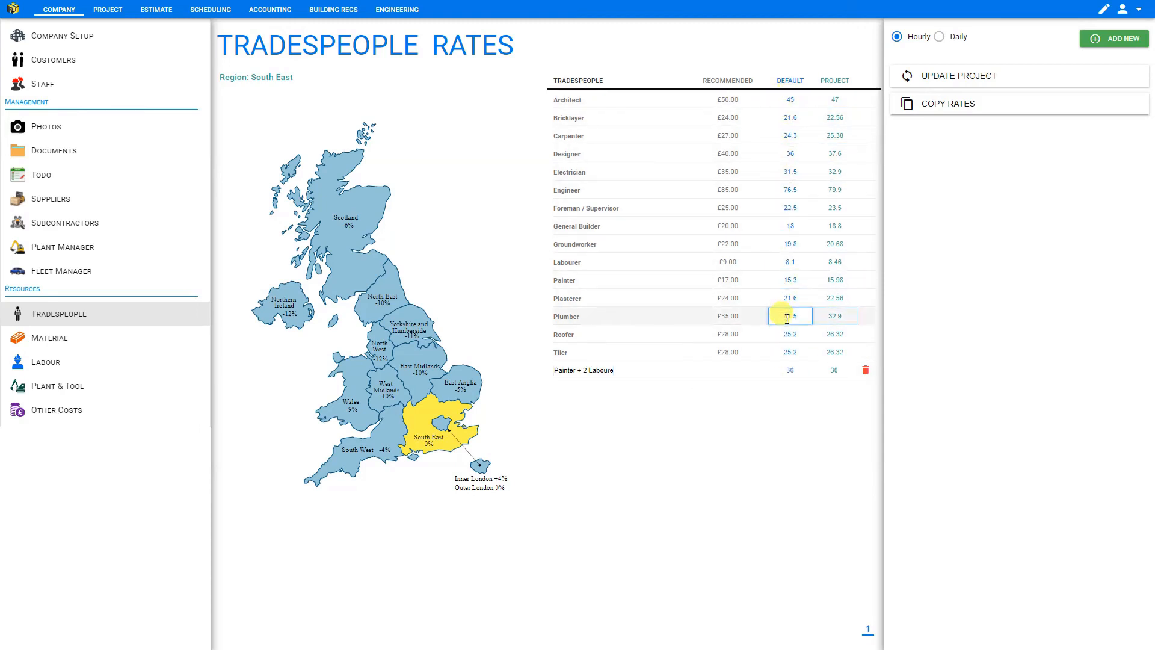
{"action": "left_click", "coordinate": [792, 372]}
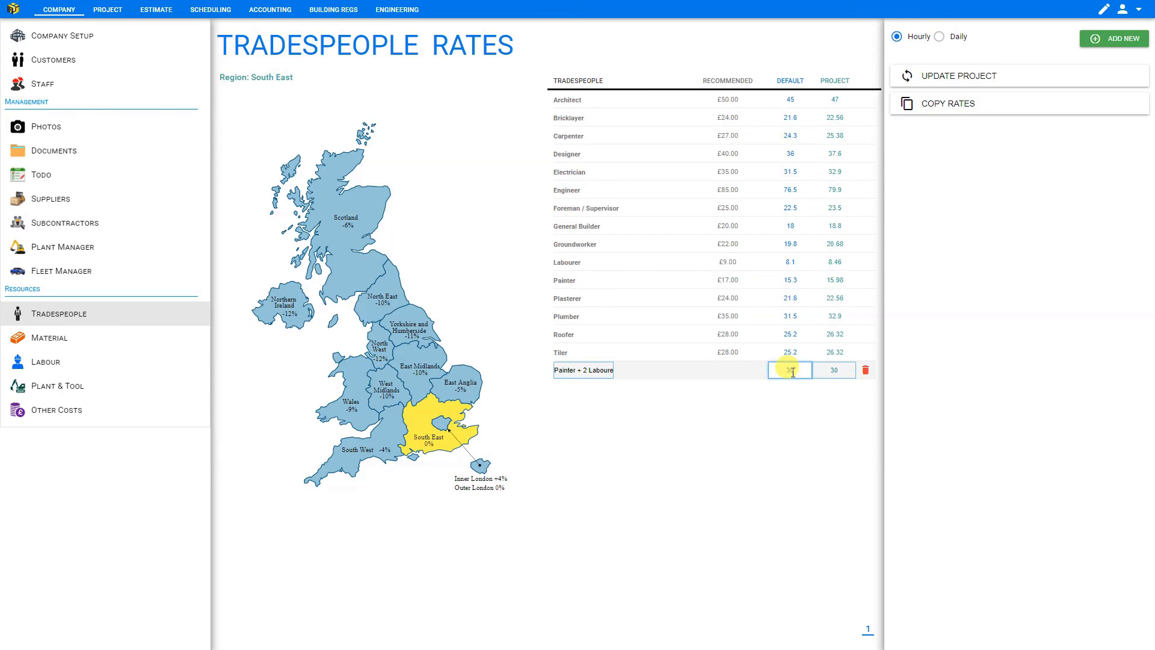
{"action": "left_click", "coordinate": [792, 263]}
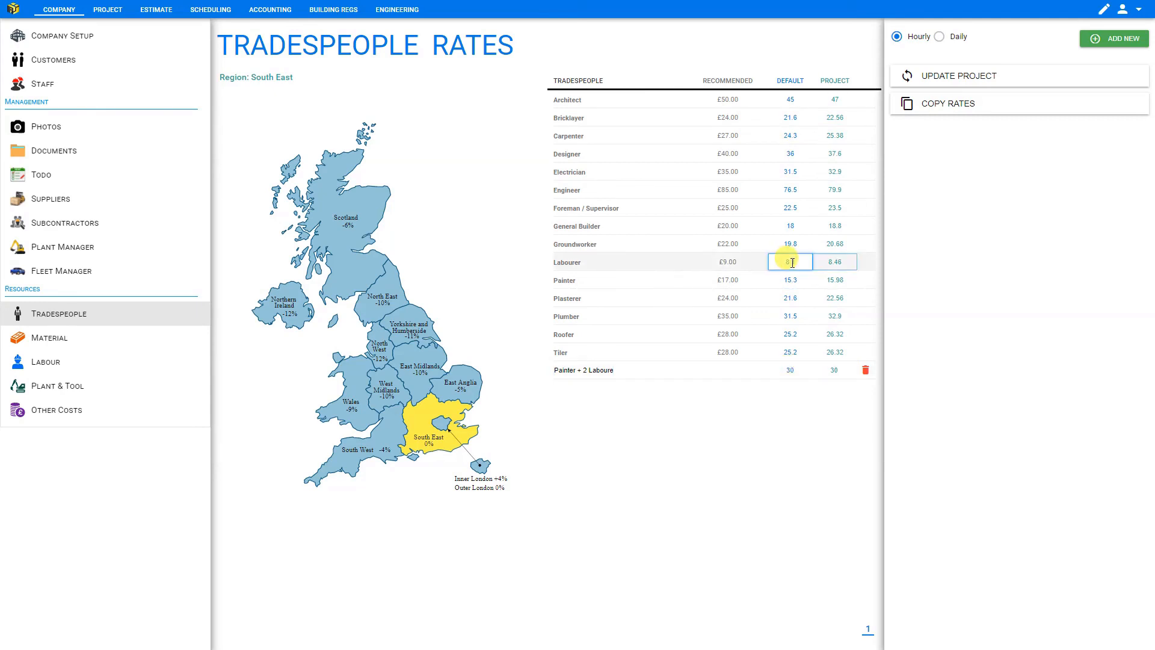
{"action": "left_click", "coordinate": [573, 261]}
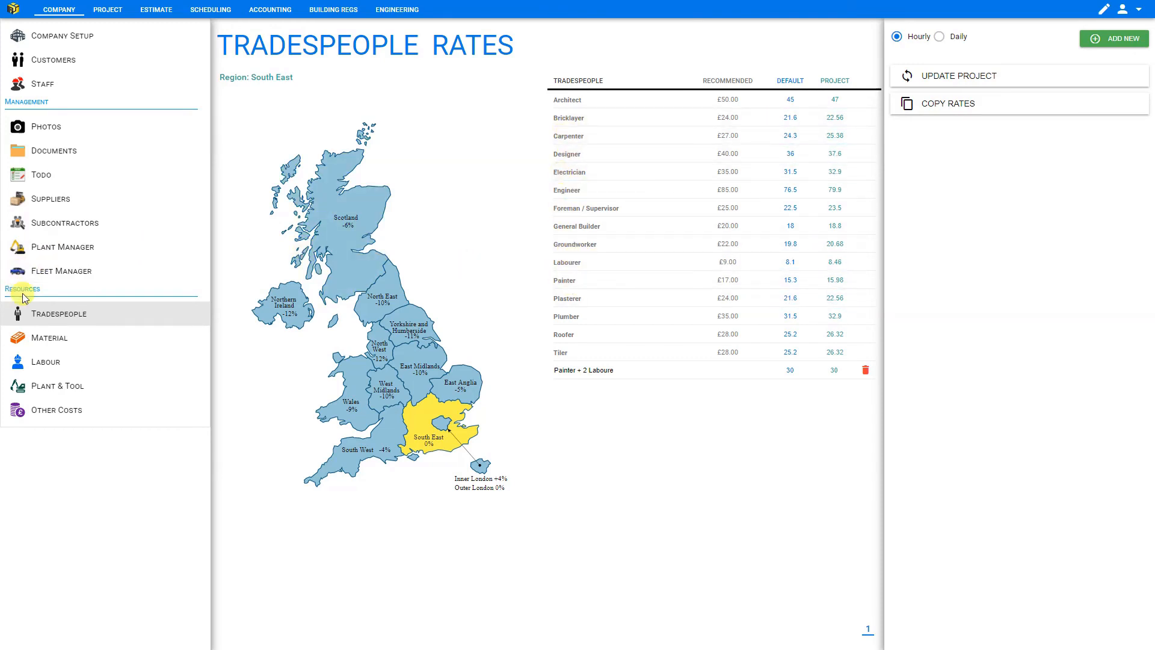
- In the labour library, assign Labourer as the tradesperson for Apply 2 coats of oil
{"action": "left_click", "coordinate": [56, 368]}
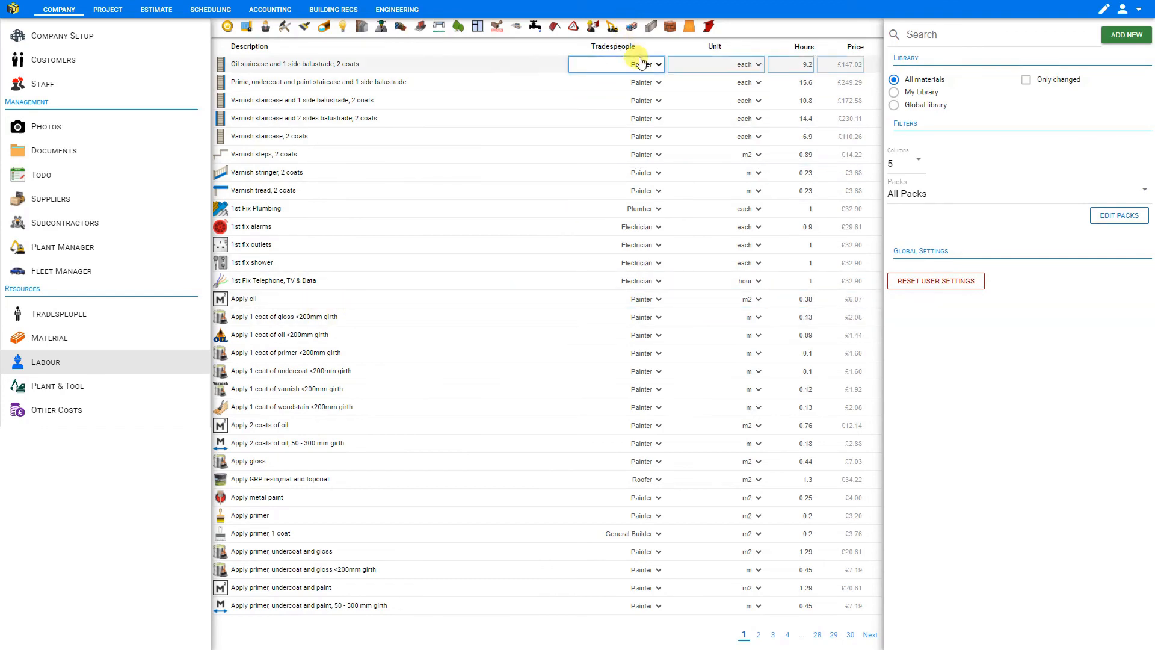
{"action": "left_click", "coordinate": [660, 427]}
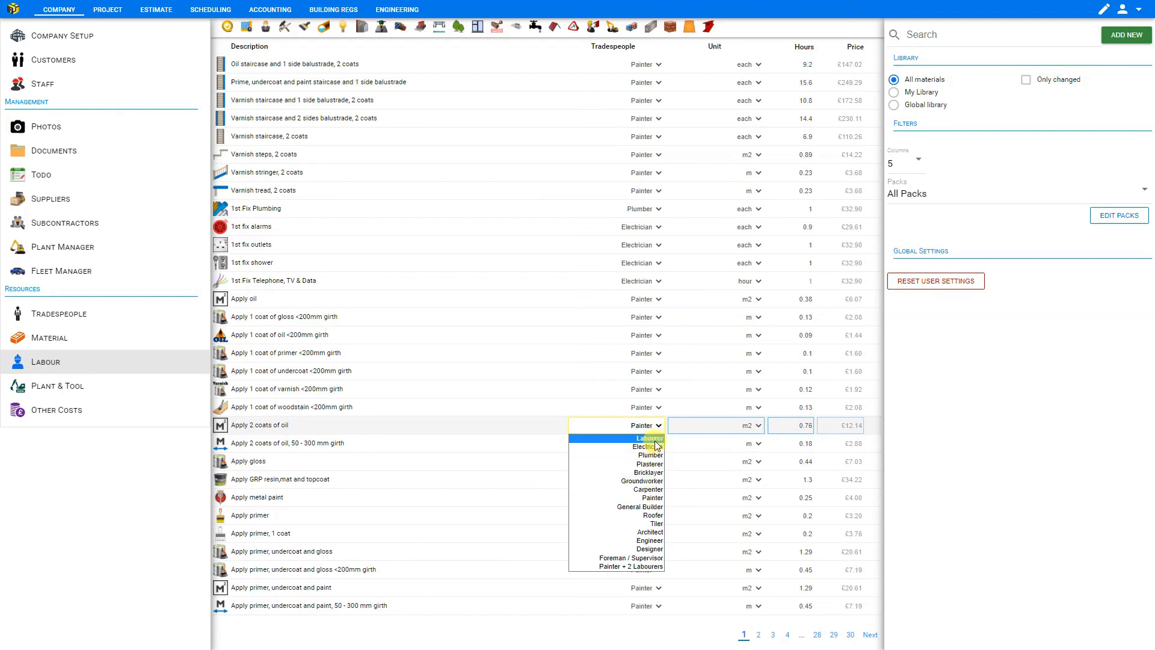
{"action": "left_click", "coordinate": [655, 440]}
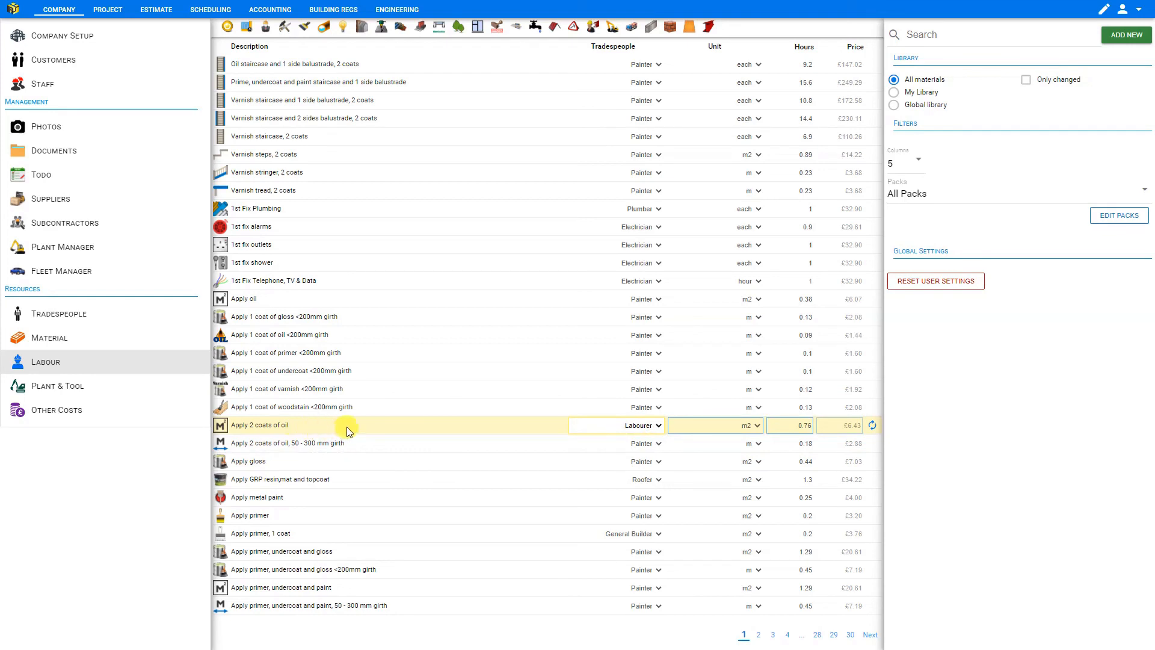
- Set the Apply 2 coats of oil tradesperson back to Painter and return to the tradespeople rates
{"action": "left_click", "coordinate": [648, 430]}
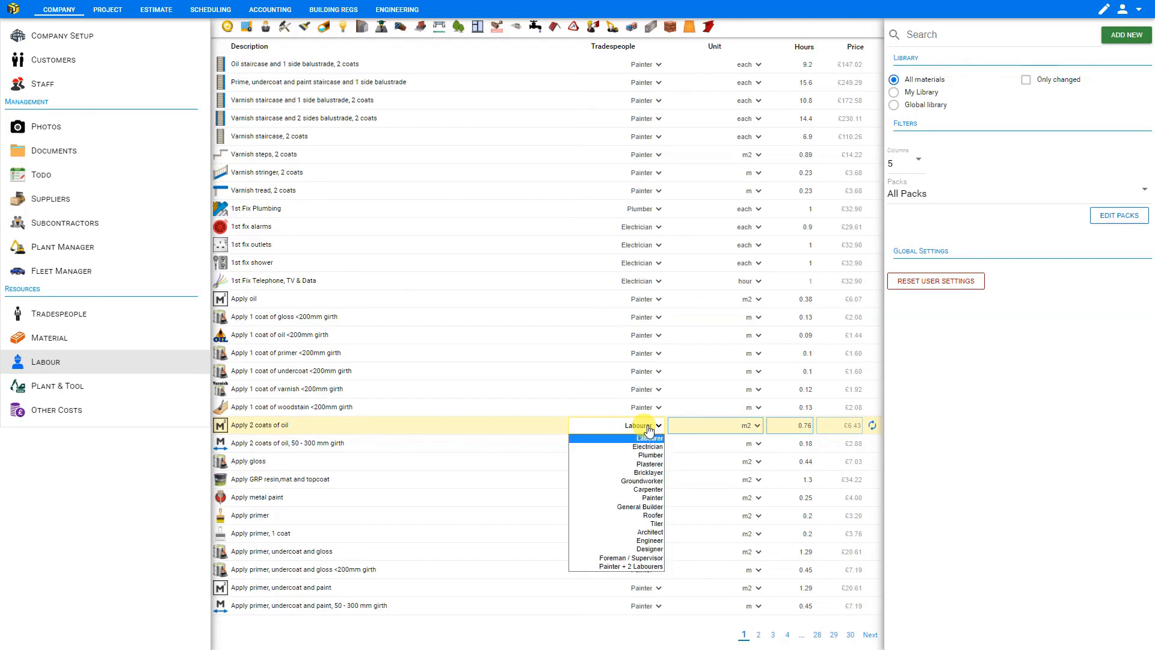
{"action": "left_click", "coordinate": [658, 499]}
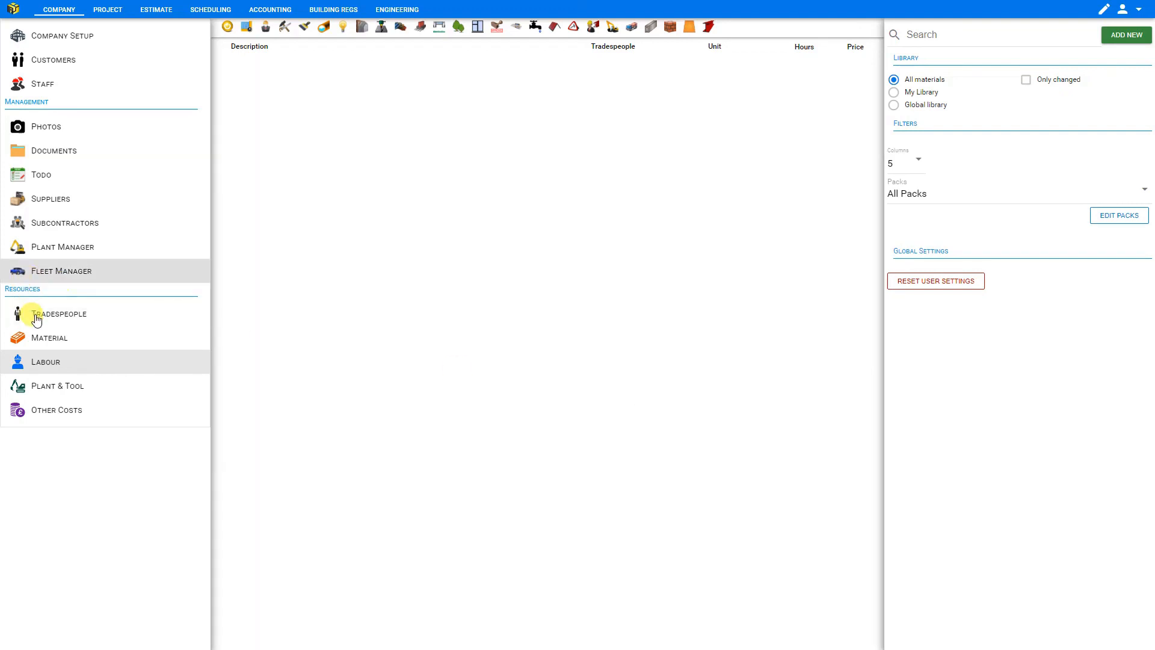
{"action": "left_click", "coordinate": [36, 314]}
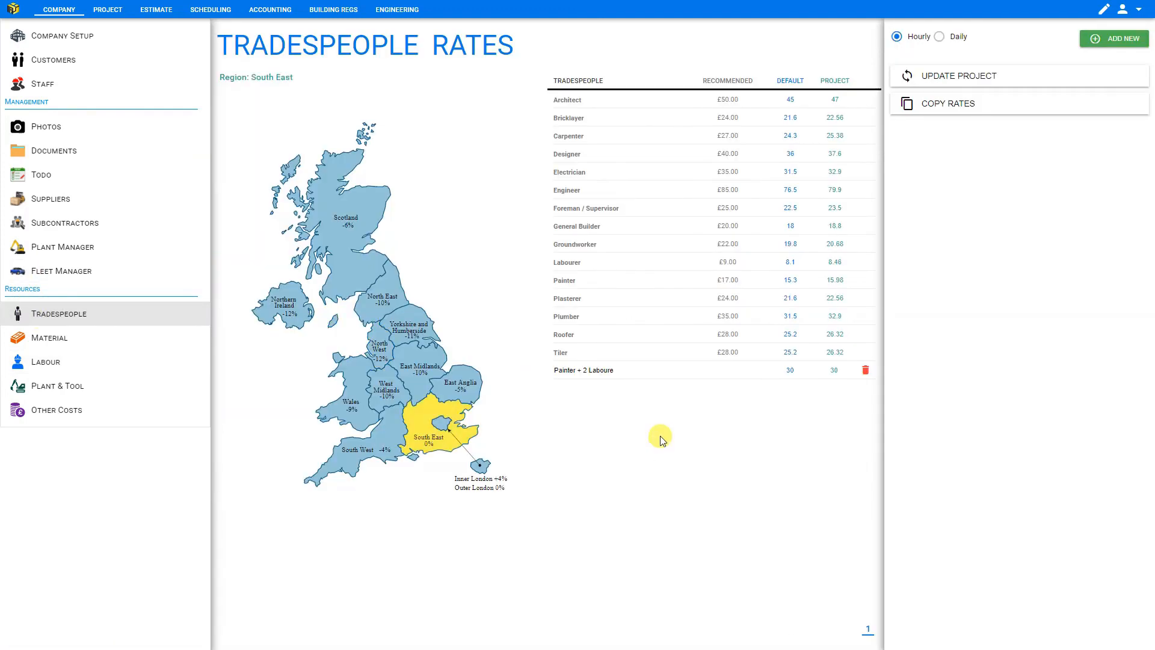